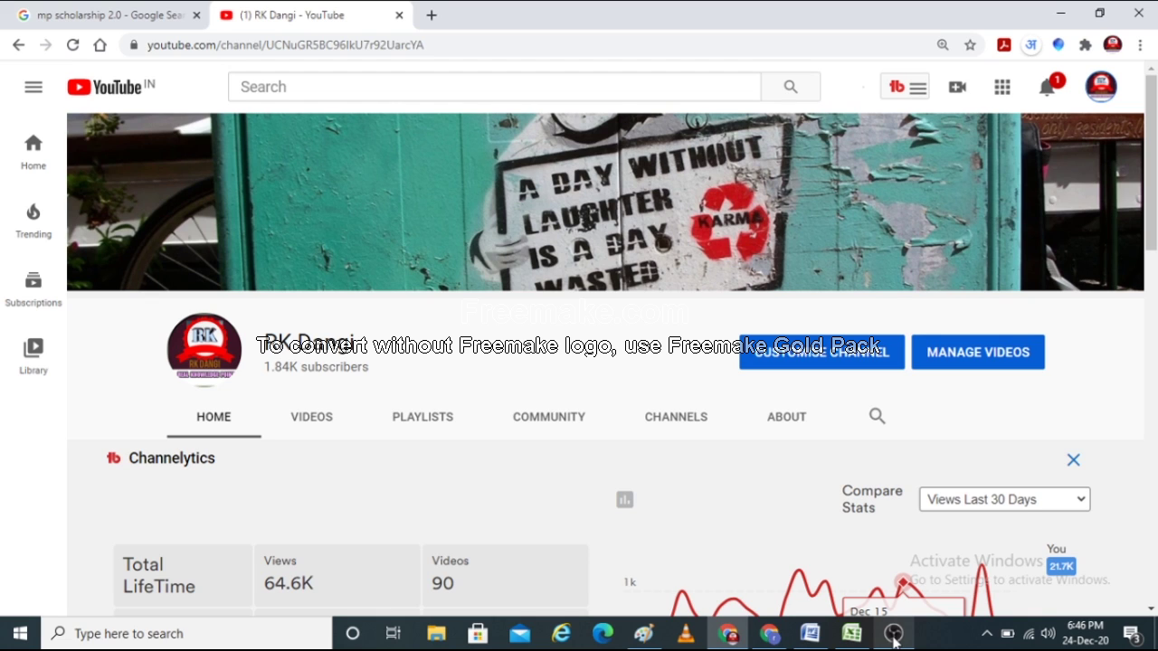
Open the Madhya Pradesh Scholarship Portal 2.0 student search page from the Google results and go to the portal's login form
click(118, 16)
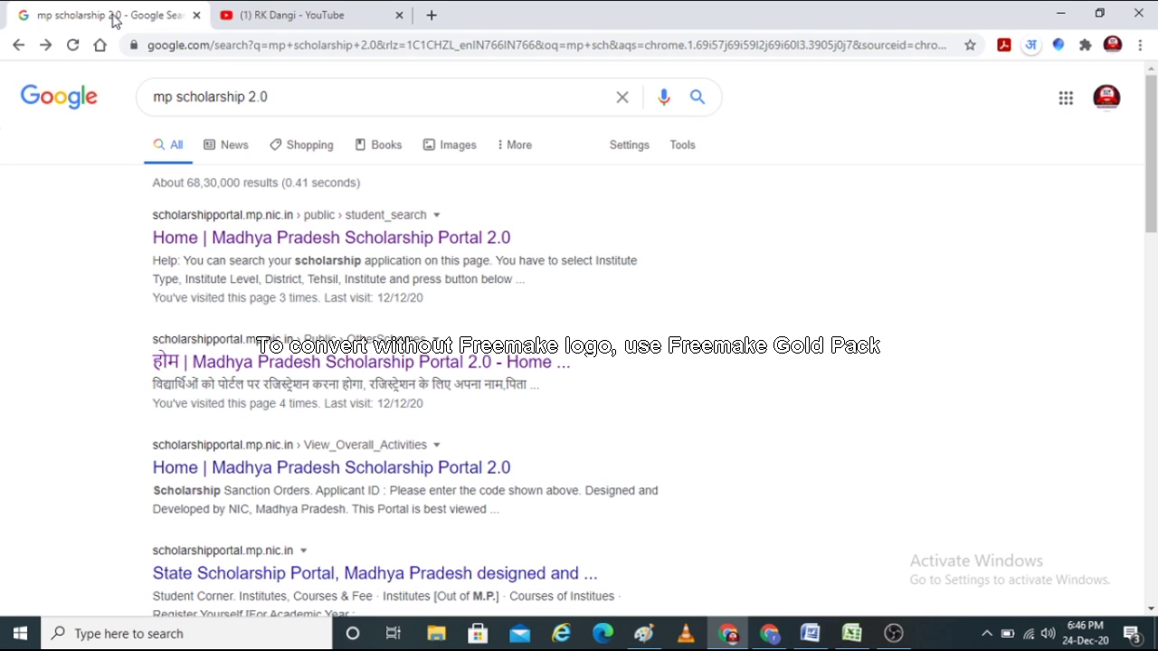
click(318, 238)
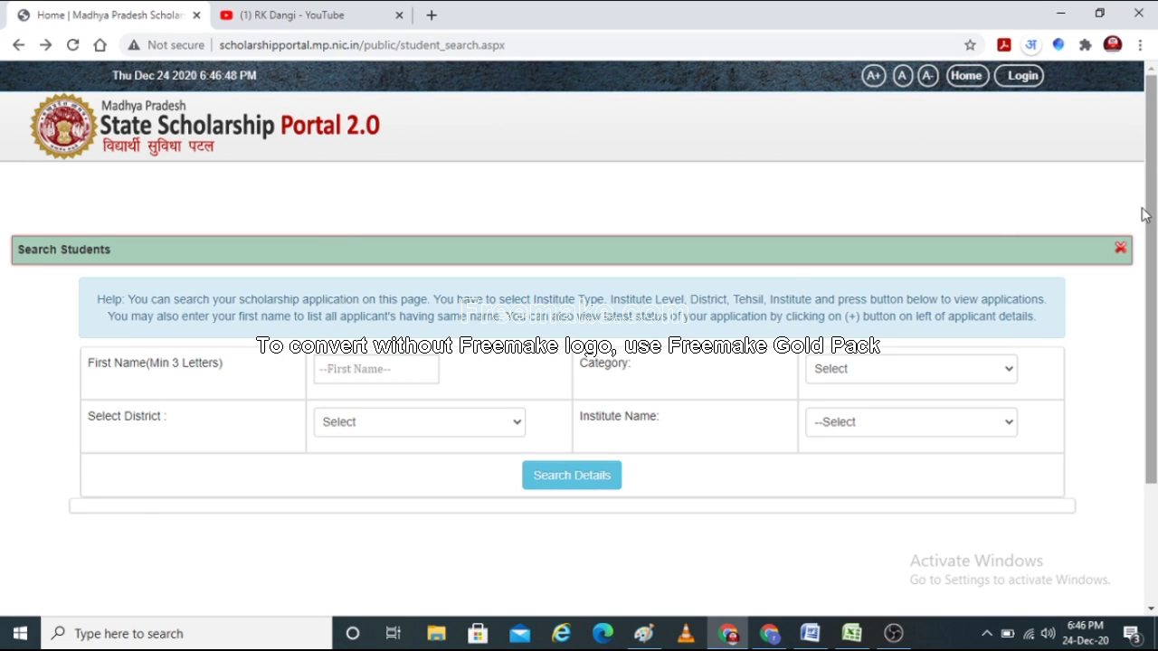
click(1023, 76)
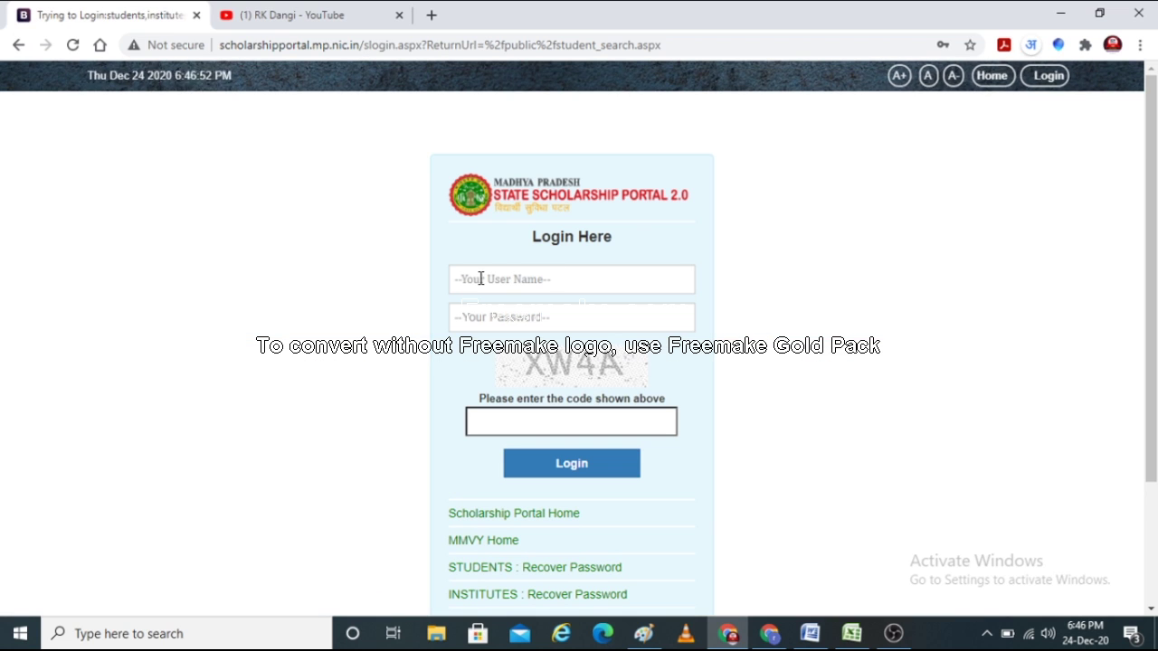
Log in with the saved institute user name and password plus the displayed captcha code, and confirm the registered mobile number
click(490, 279)
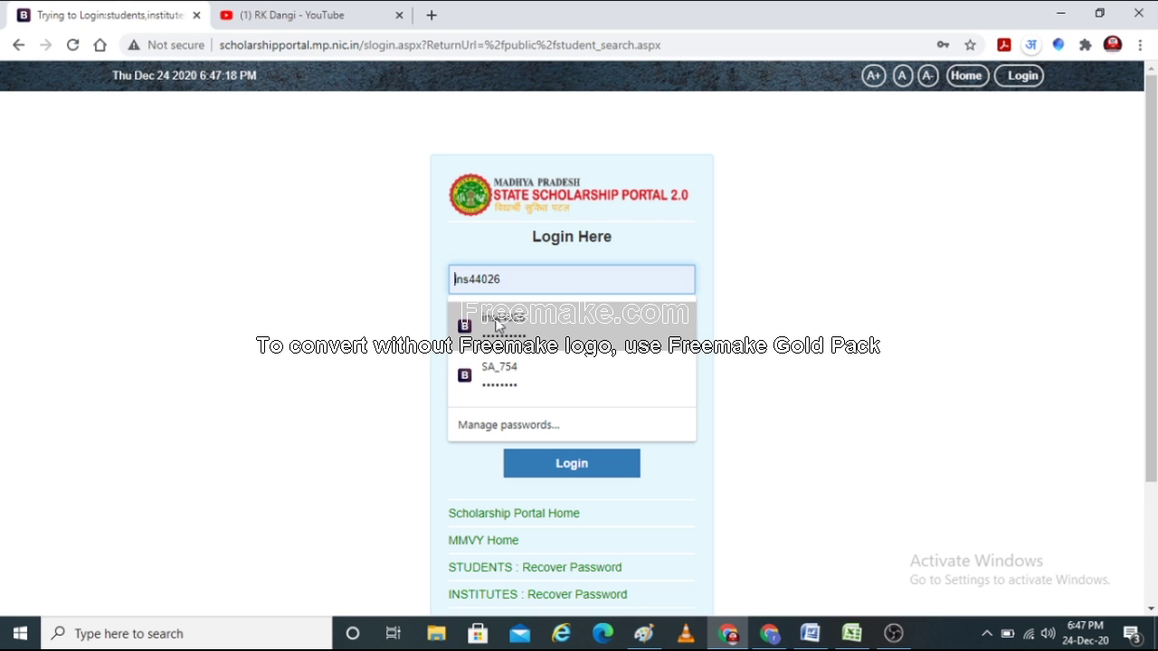
click(495, 327)
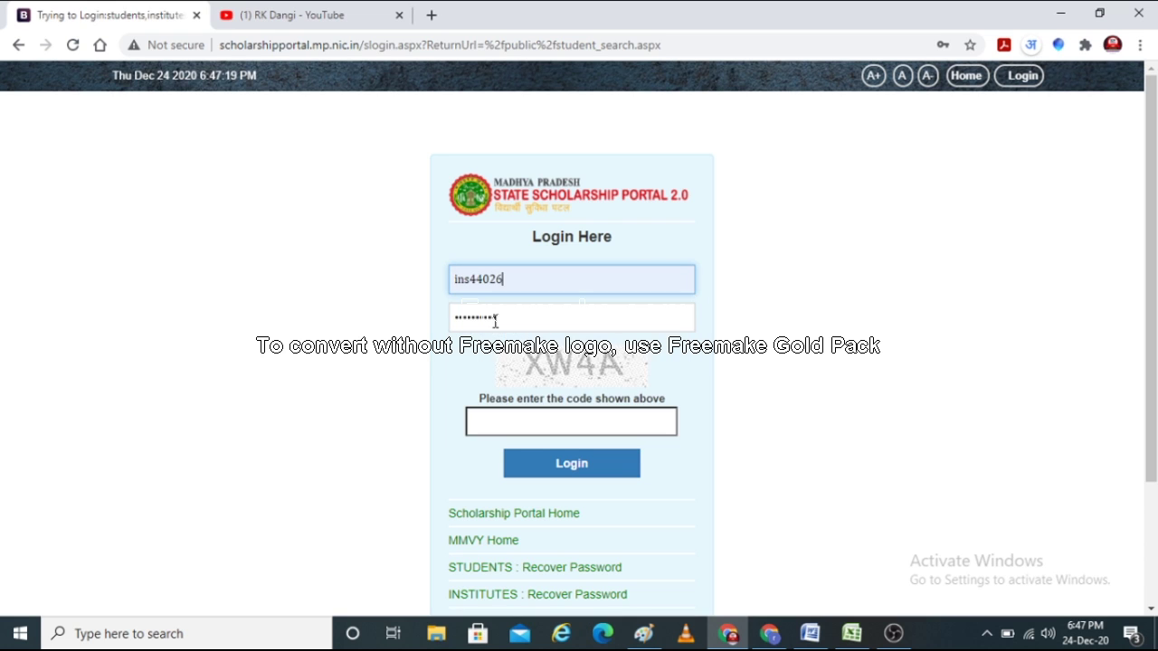
click(485, 423)
text(X)
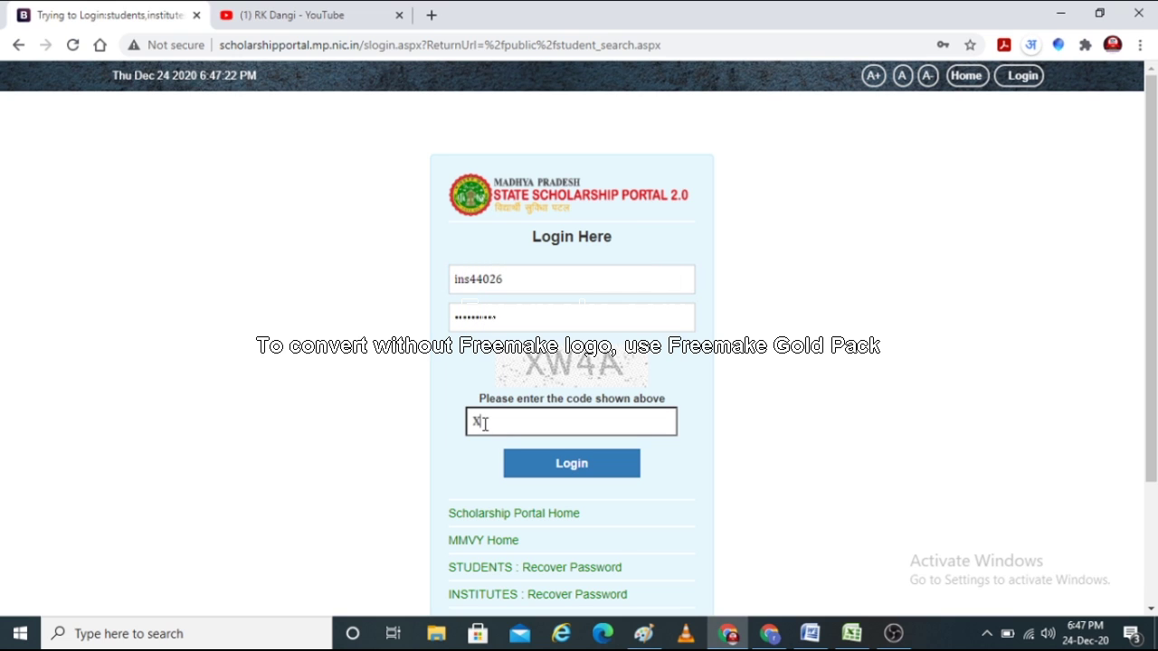
text(W4A)
click(537, 465)
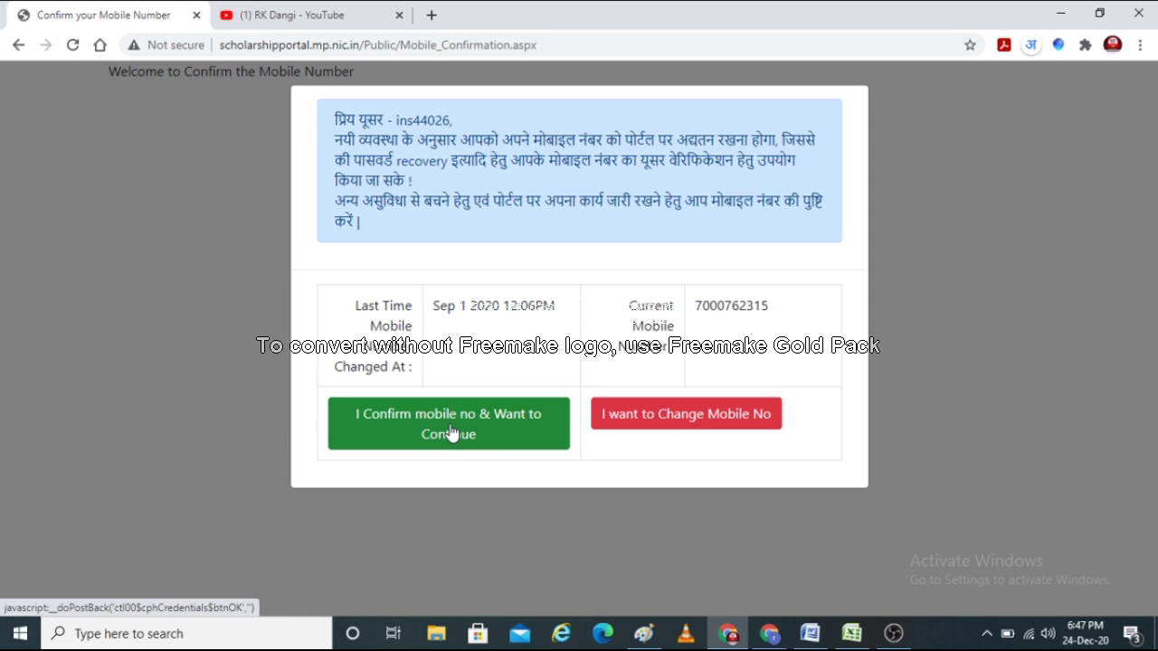
click(418, 426)
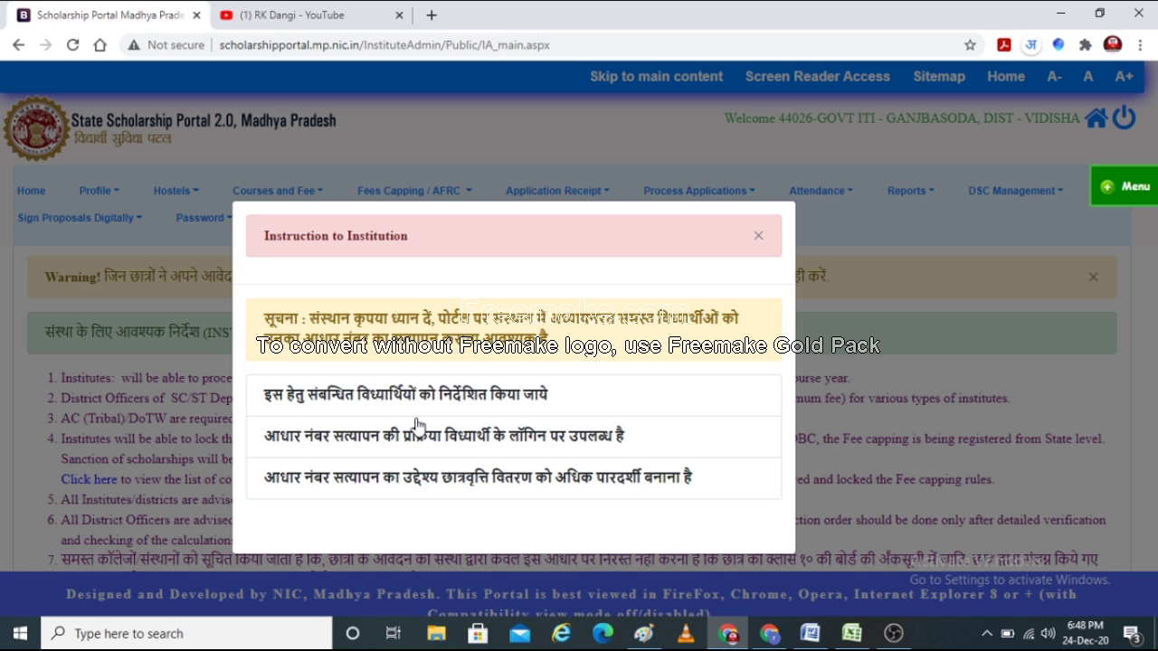
Dismiss the Instruction to Institution notice and open the Register Fees Structure page for courses
click(758, 236)
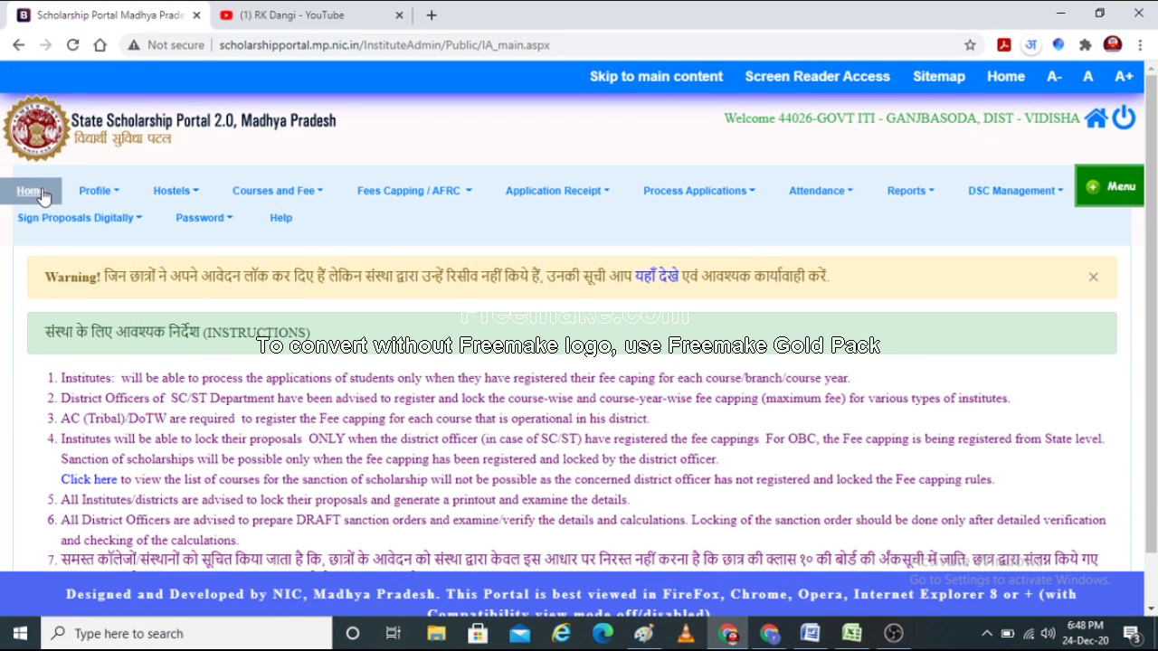
mouse_move(131, 197)
mouse_move(170, 208)
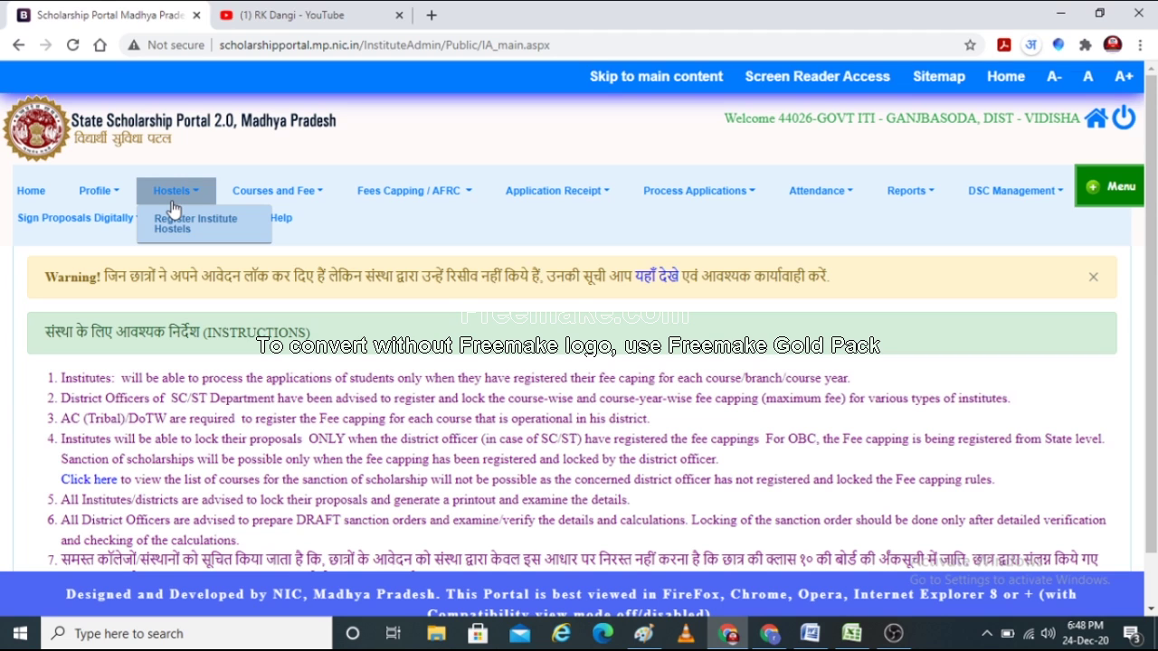
mouse_move(302, 194)
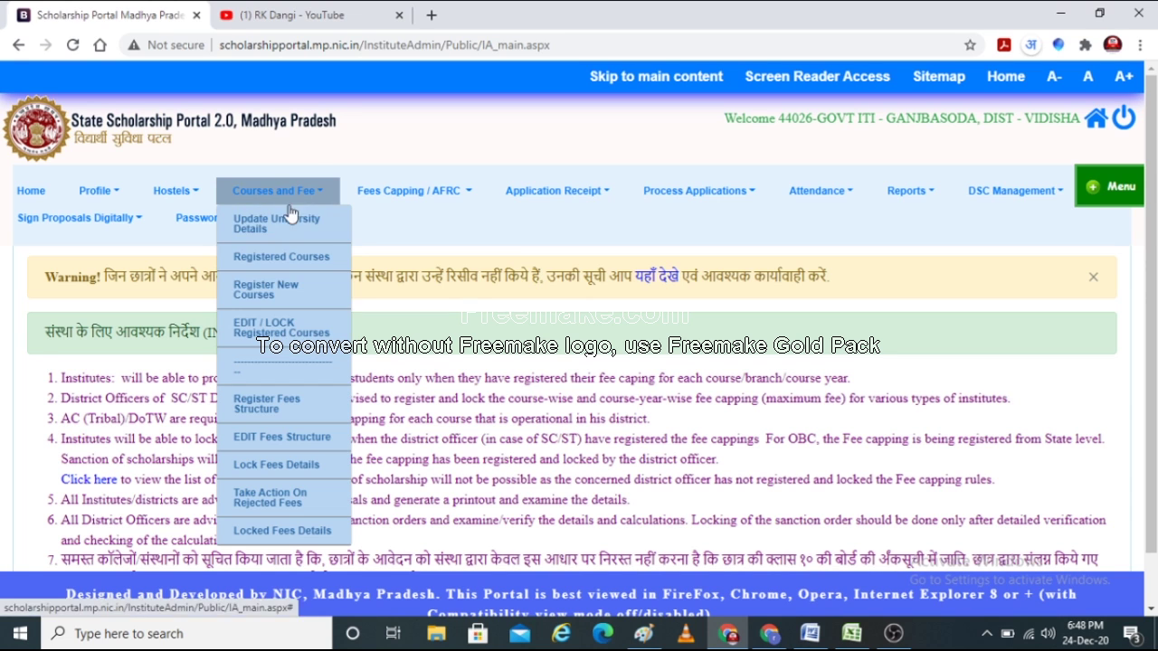
click(268, 409)
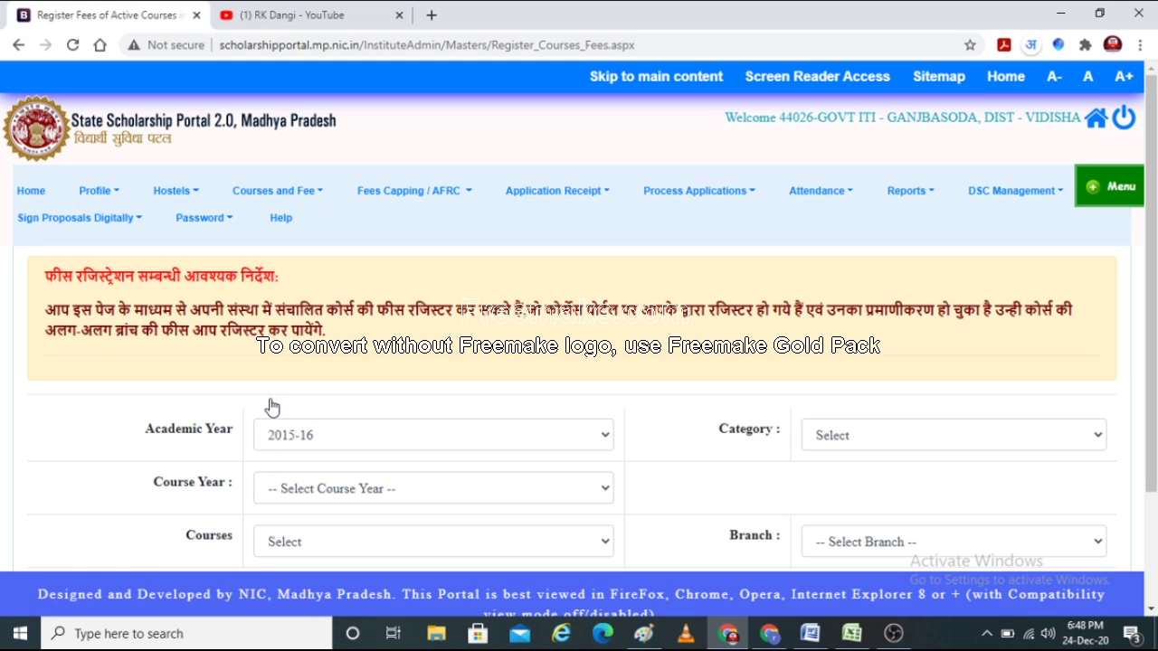
Set the academic year to 2020-21, the category to SC and the course year to First Year
click(558, 440)
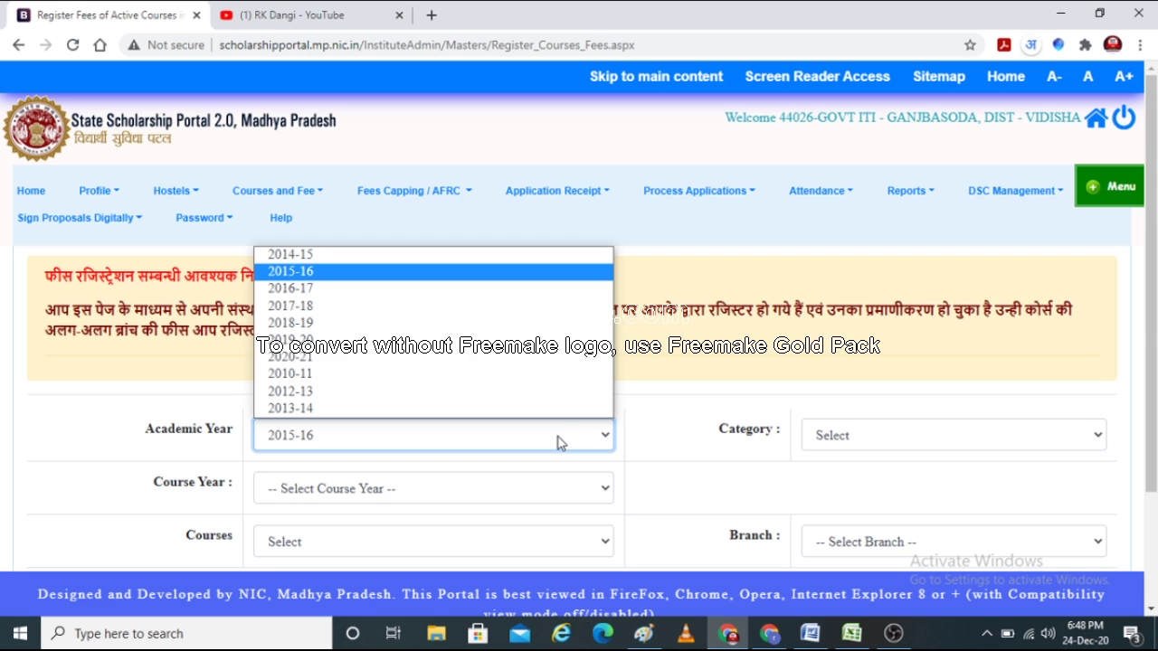
click(333, 359)
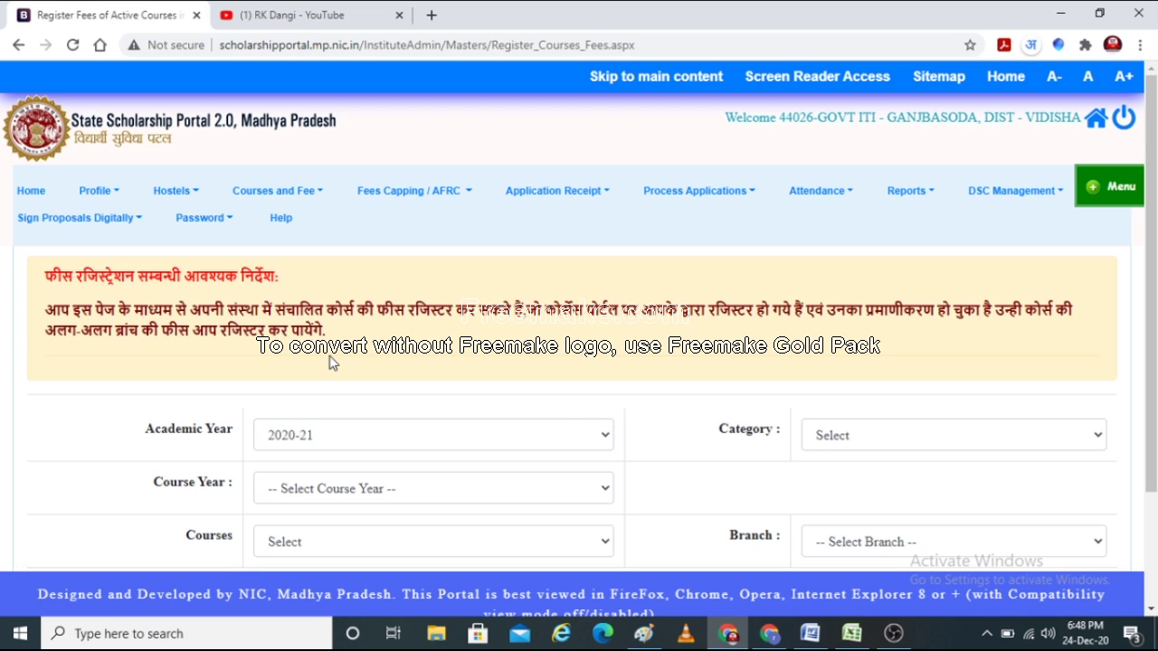
click(859, 441)
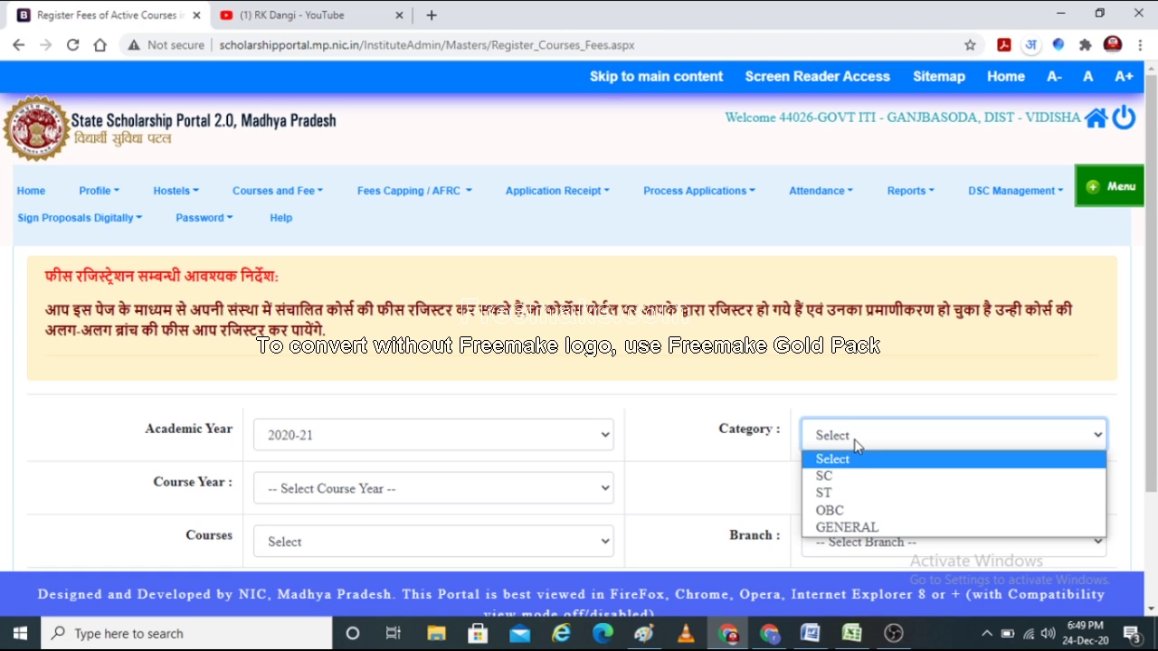
click(817, 477)
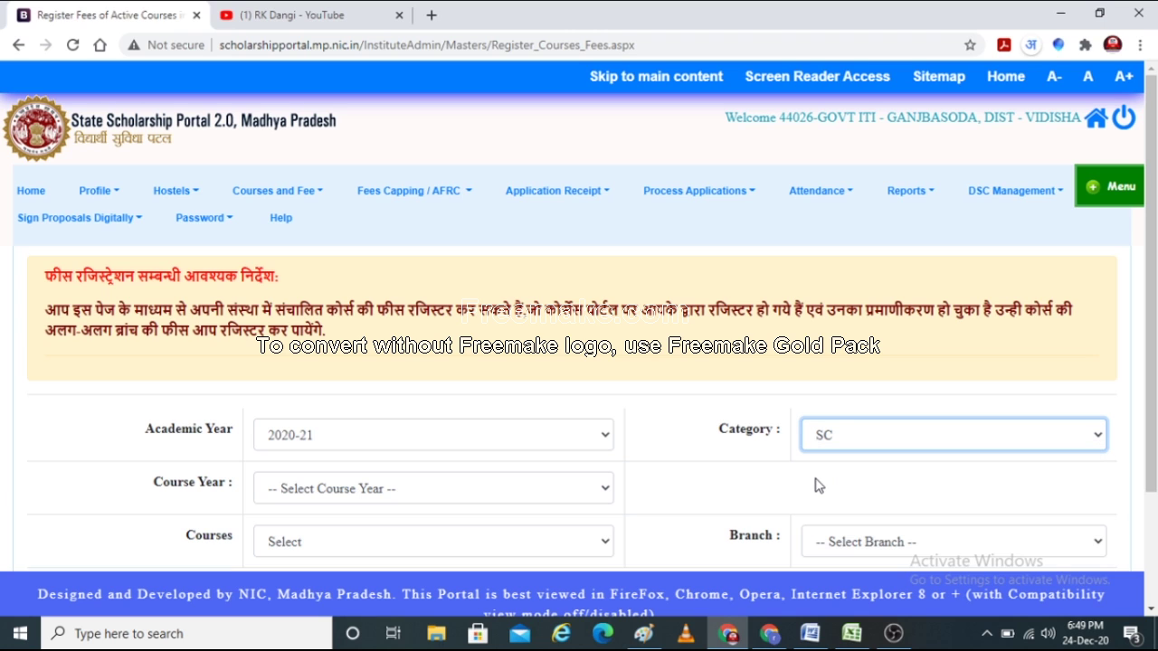
click(537, 486)
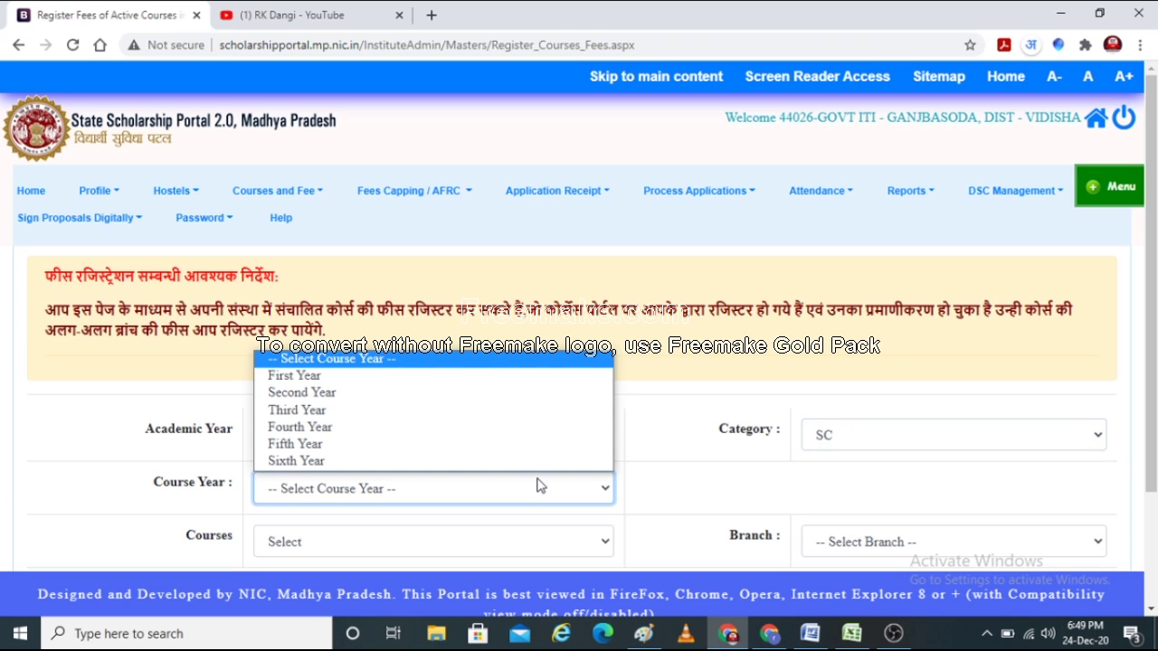
click(384, 378)
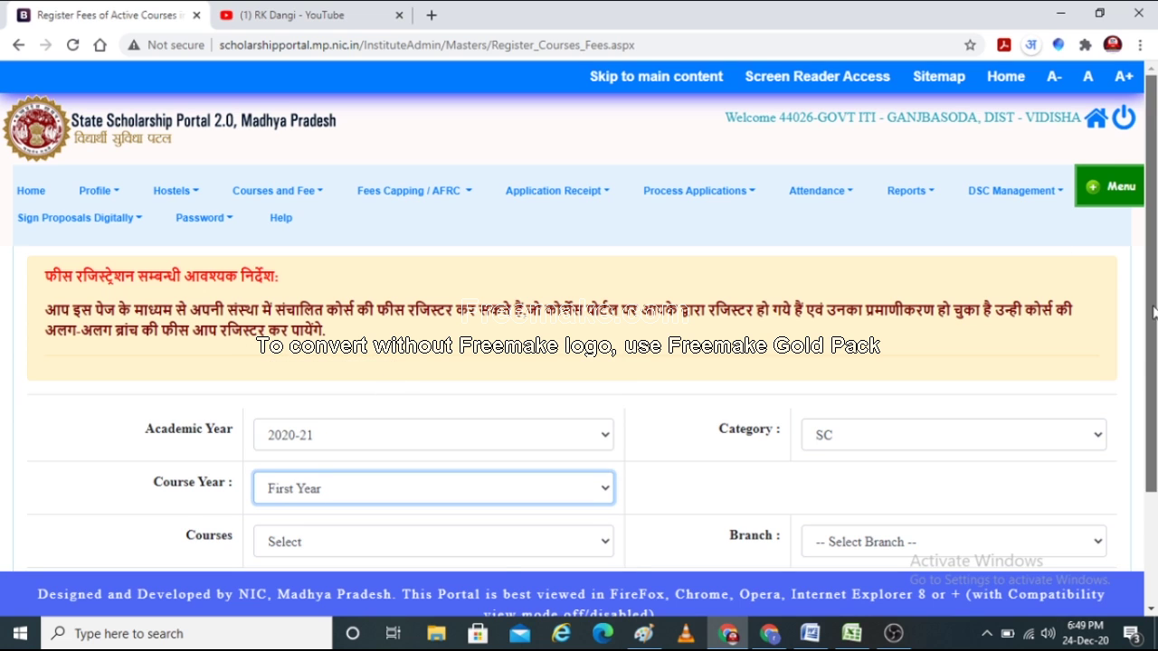
Choose SCVT(ITI) as the course and 11120--Tractor Mechanic (SCVT) as the branch
drag(1154, 307, 1154, 380)
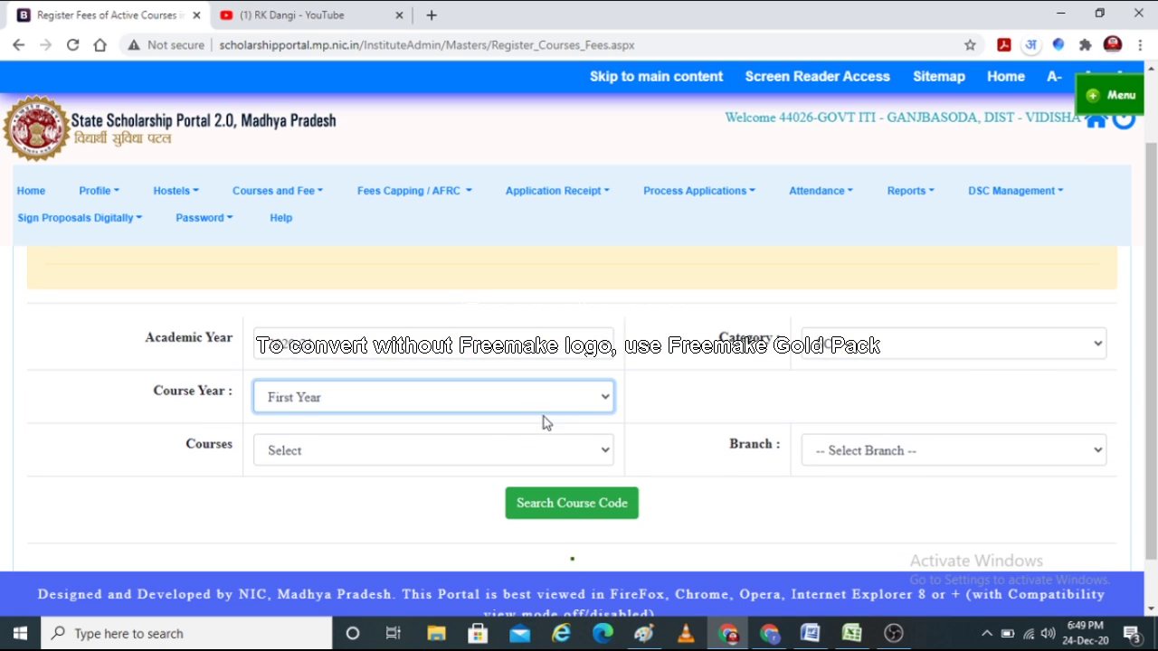
click(471, 455)
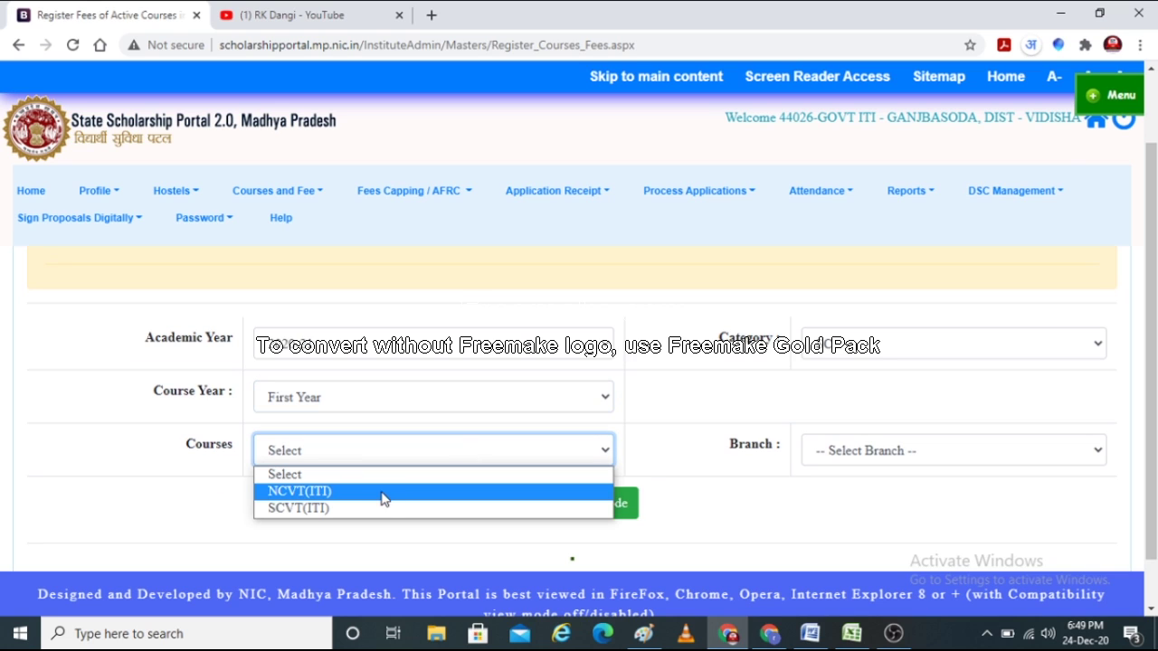
click(347, 509)
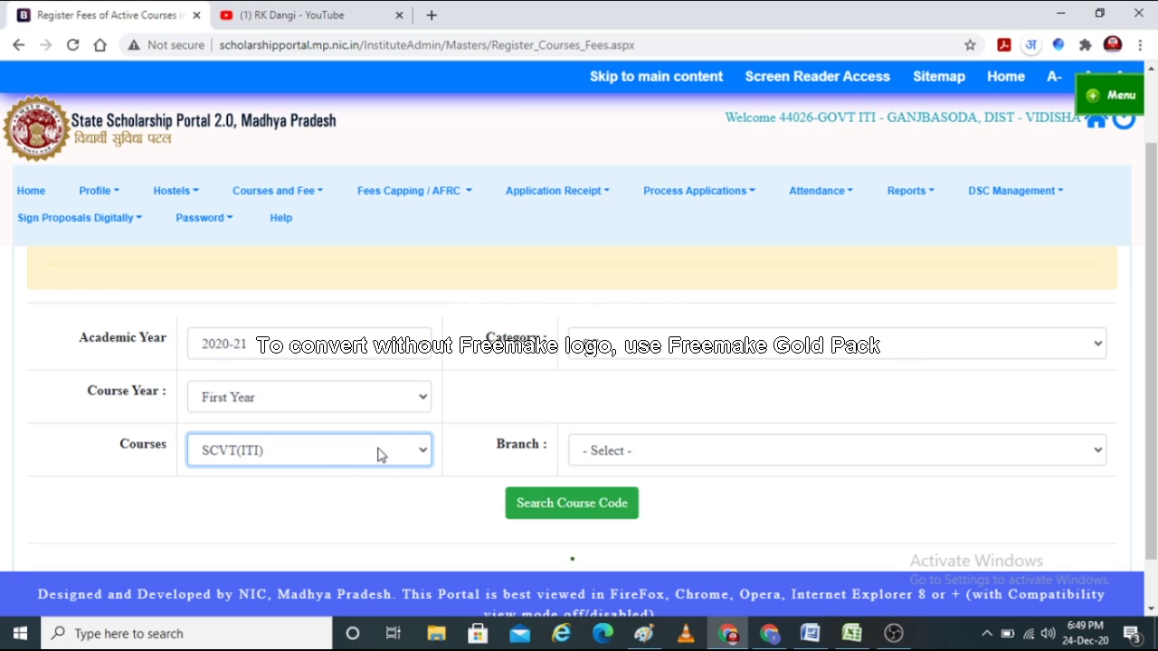
click(740, 461)
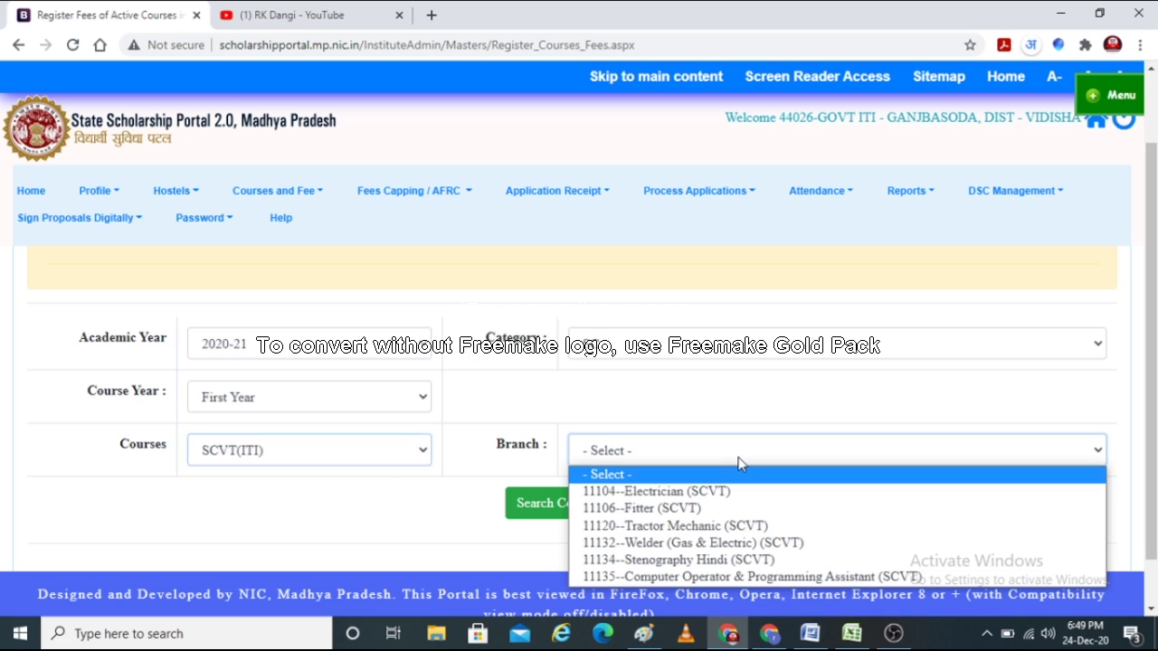
click(713, 524)
Search for the course code and open the fee registration form for the Tractor Mechanic (SCVT) entry
click(568, 506)
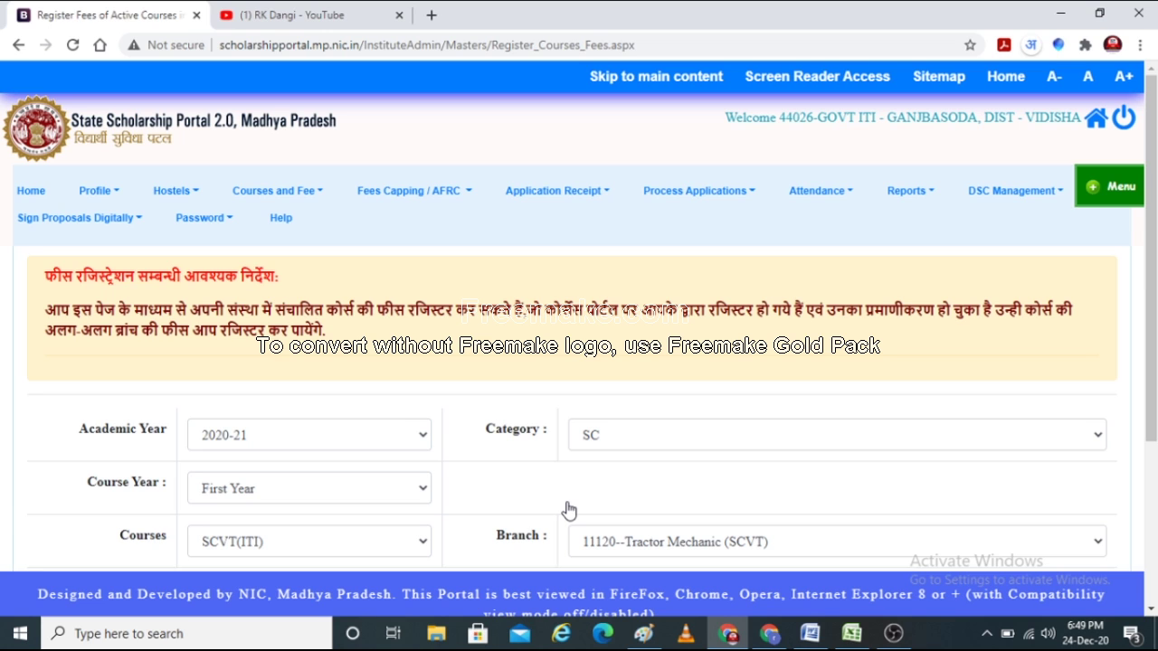
drag(1153, 366, 1154, 483)
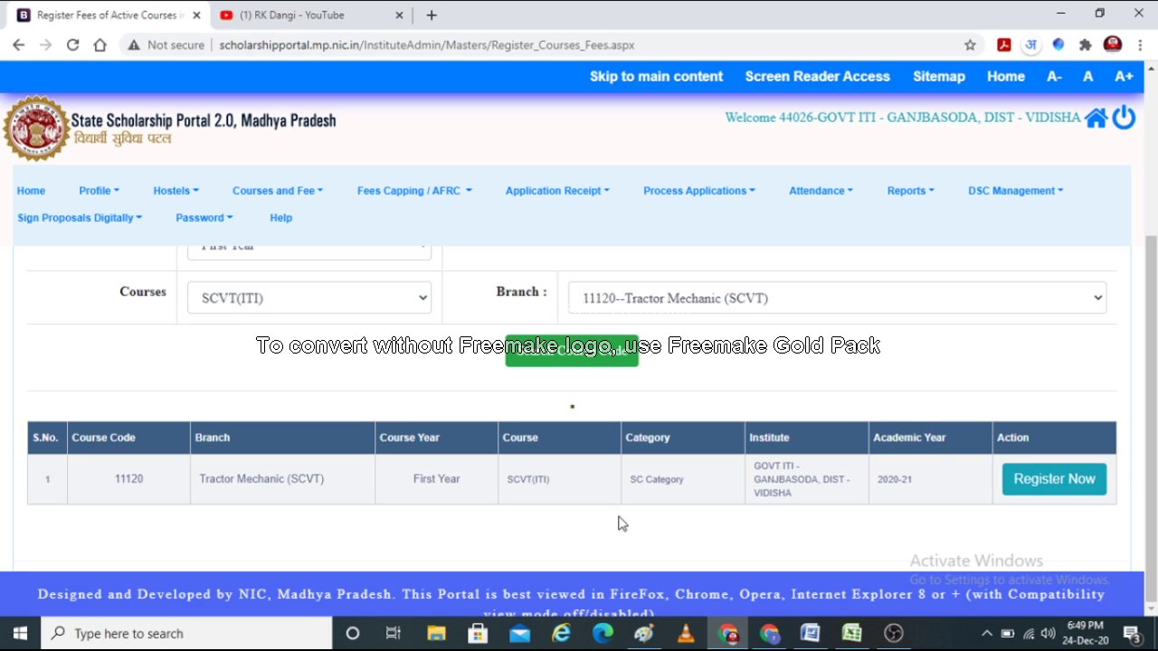
click(1031, 486)
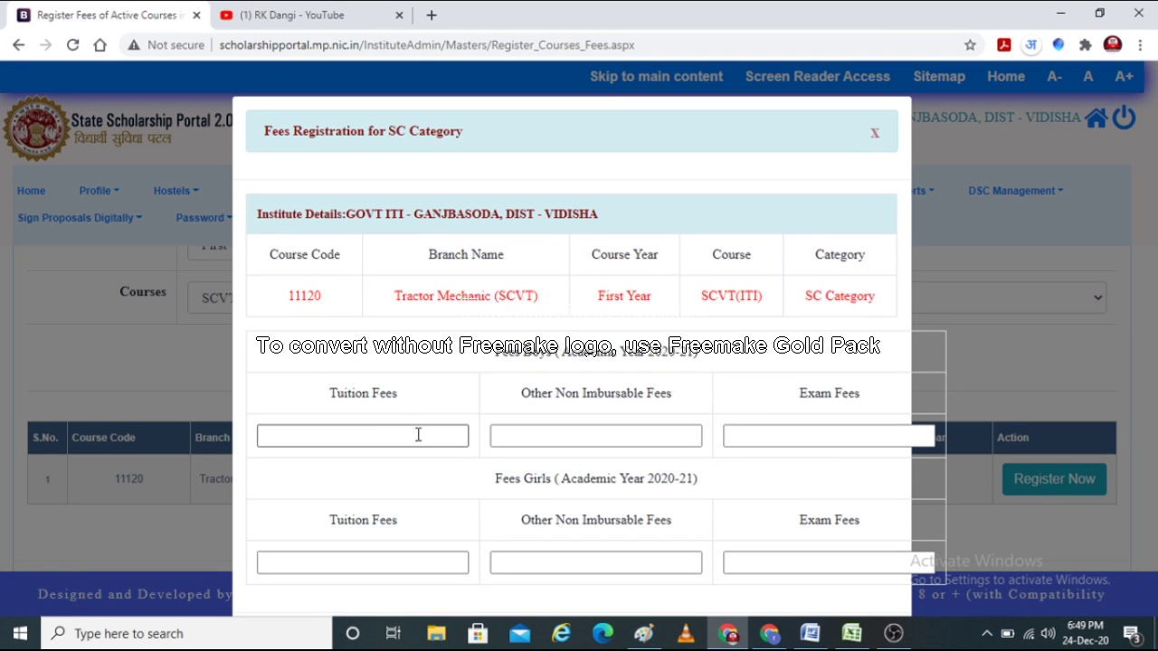
Switch to the Sc&ST Fees ki jankari workbook in Excel and check the tuition, exam and other fees listed for the courses
click(847, 633)
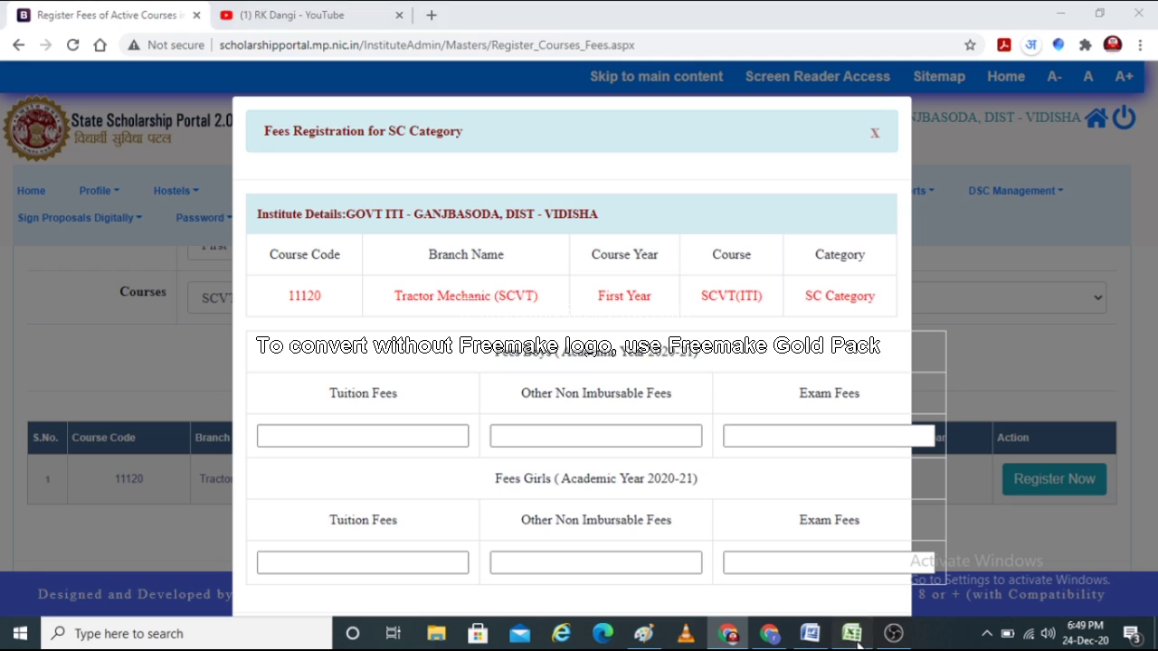
drag(1152, 366, 1152, 380)
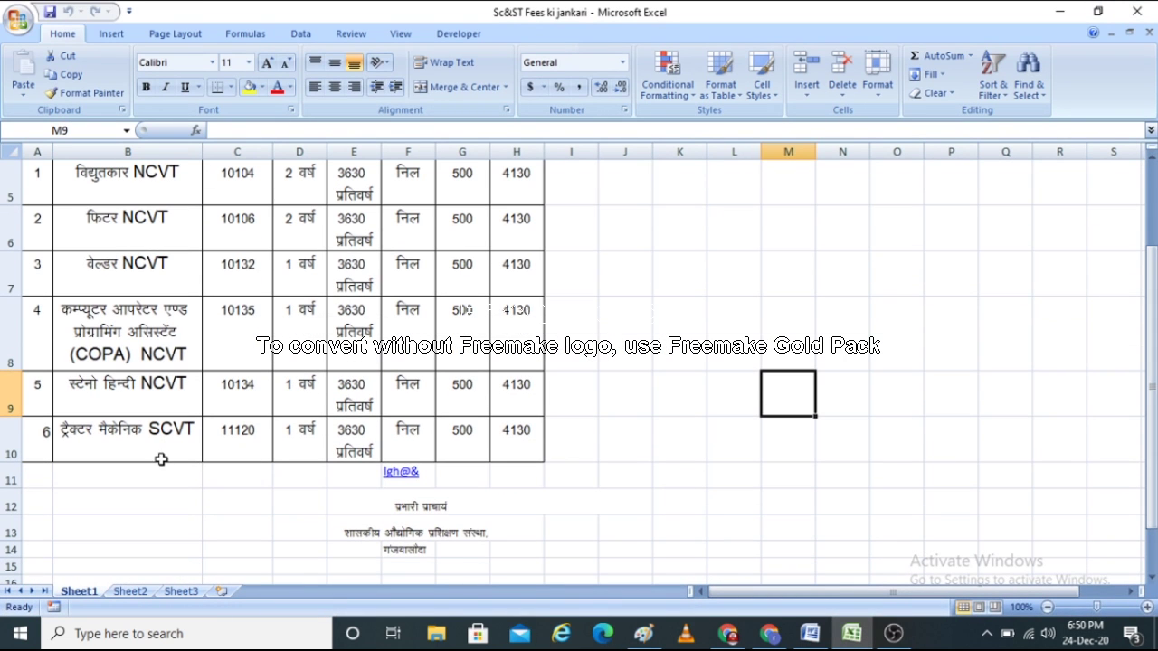
scroll(361, 443, up, 2)
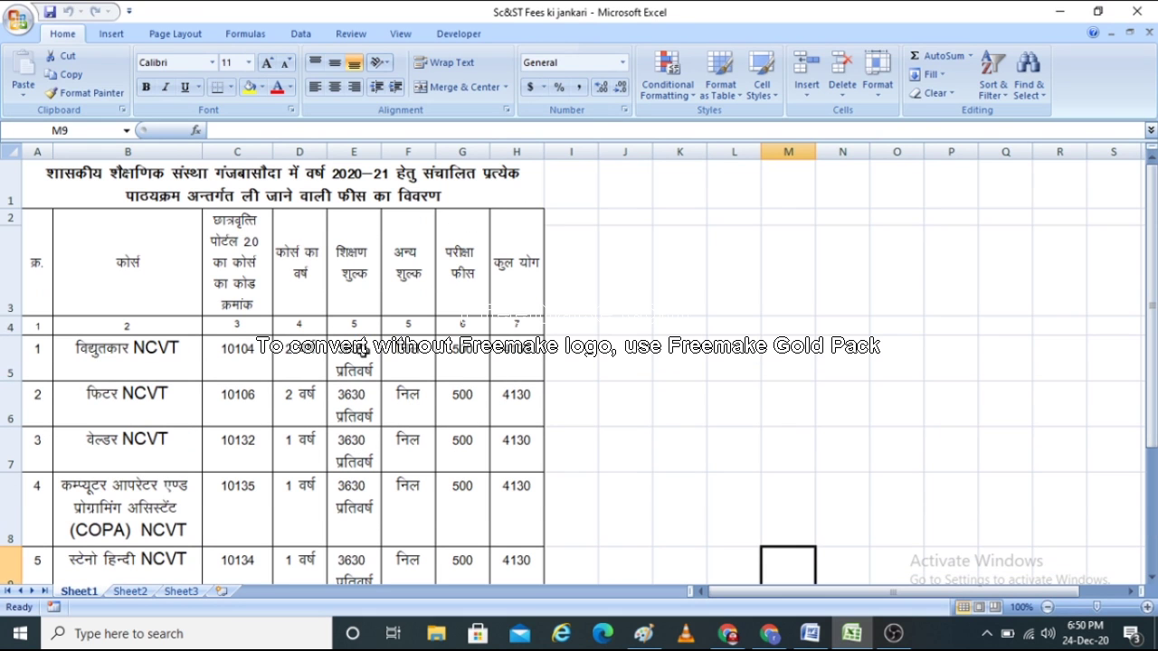
click(349, 361)
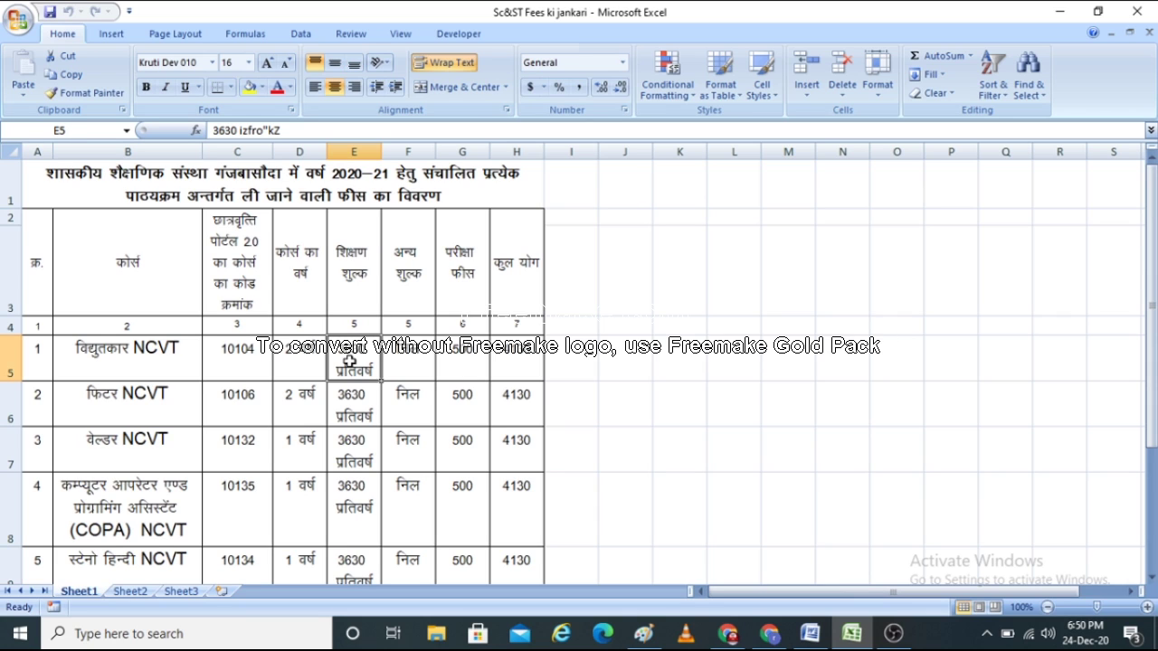
click(458, 361)
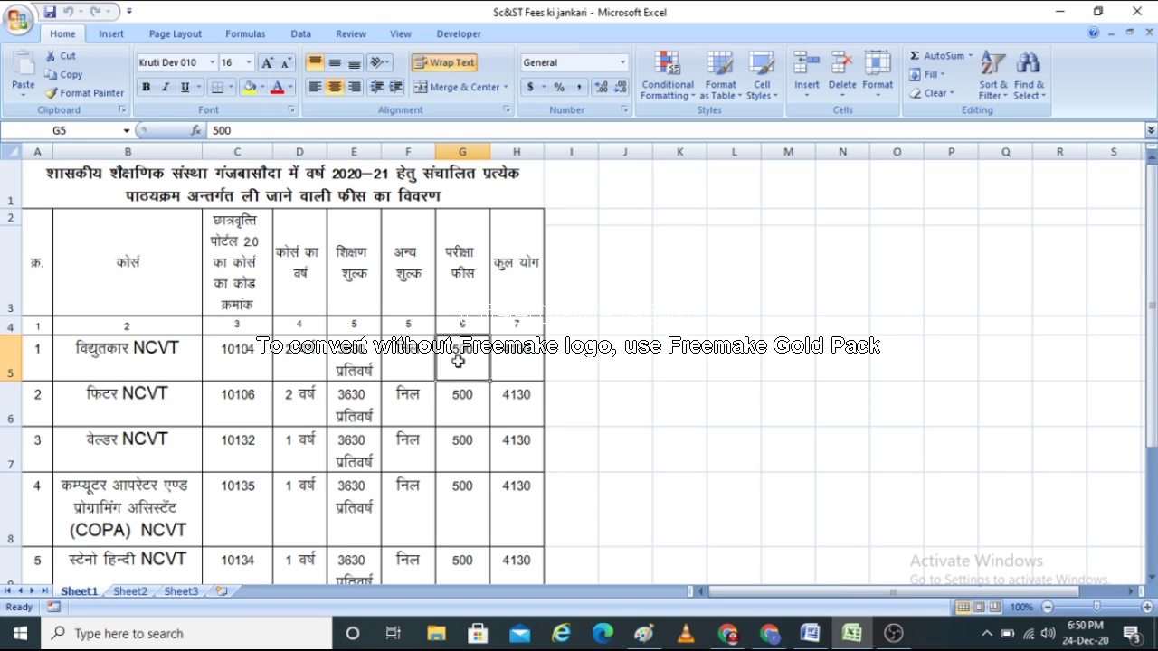
click(404, 361)
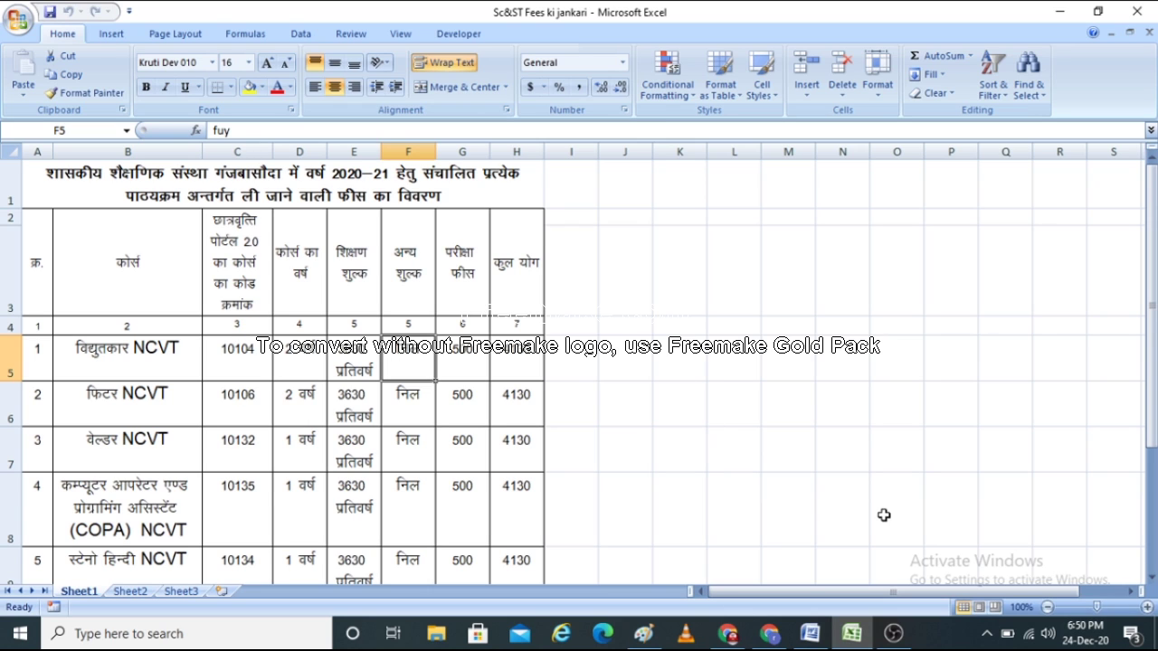
Return to the fee registration form in Chrome and enter the boys' fees: tuition 3630, other non-imbursable 0 and exam 500
click(764, 635)
click(326, 435)
text(3630)
click(602, 442)
text(0)
click(801, 442)
text(500)
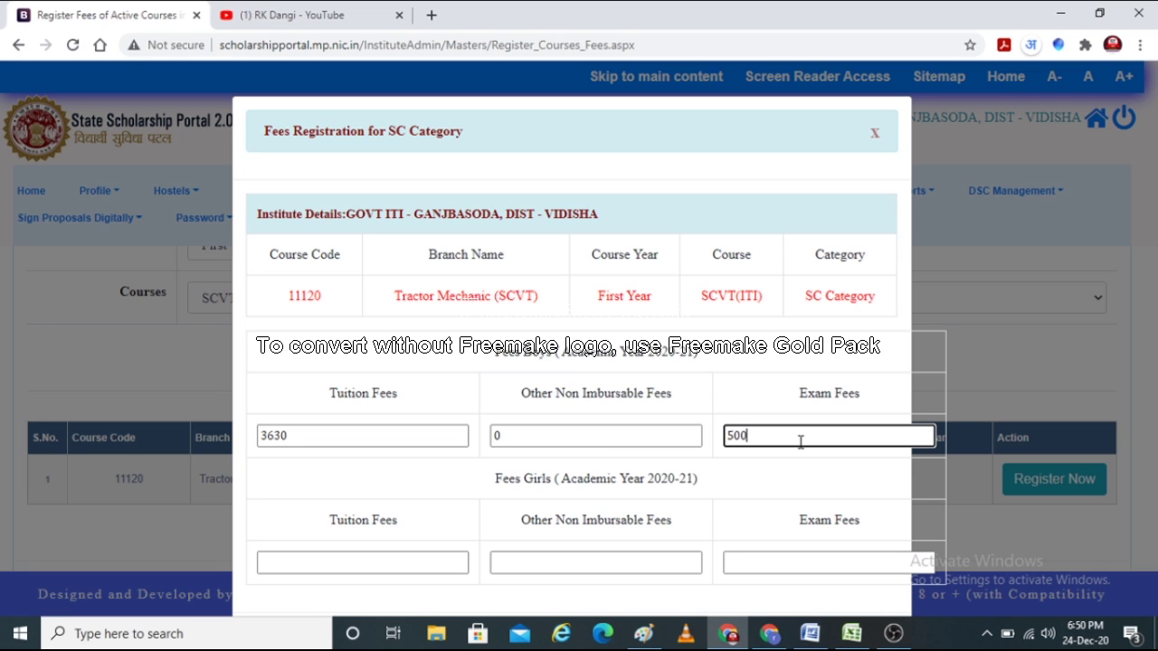
drag(530, 433, 494, 435)
click(543, 441)
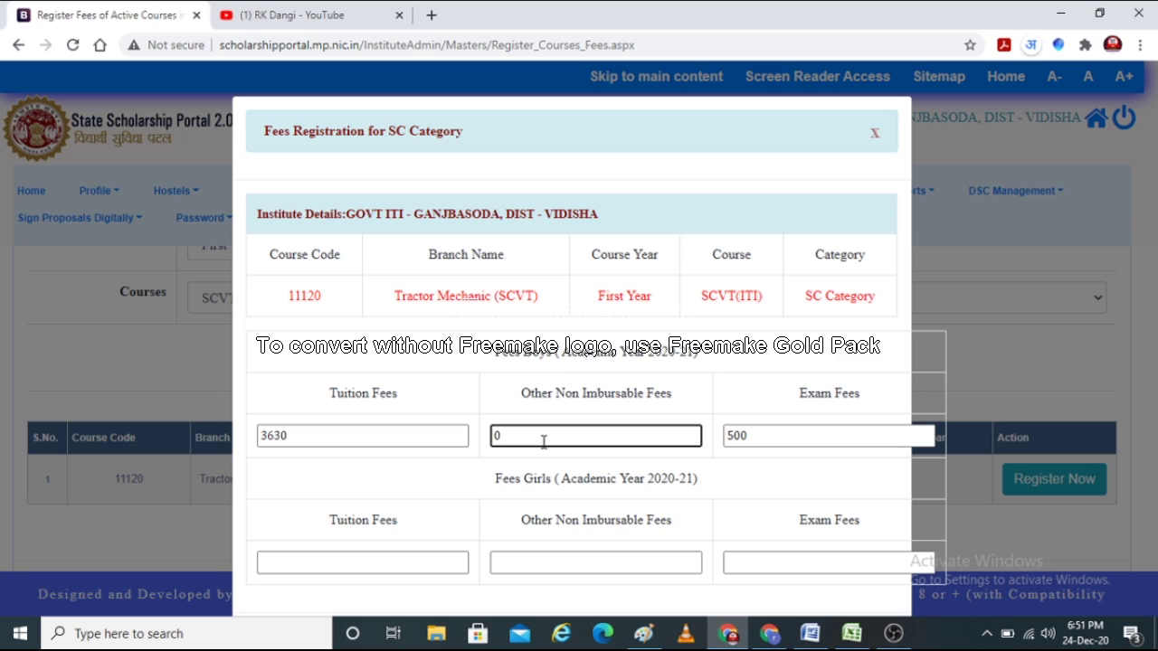
Enter the girls' fees for the SC category: tuition 3630, other non-imbursable 0 and exam 500
click(290, 561)
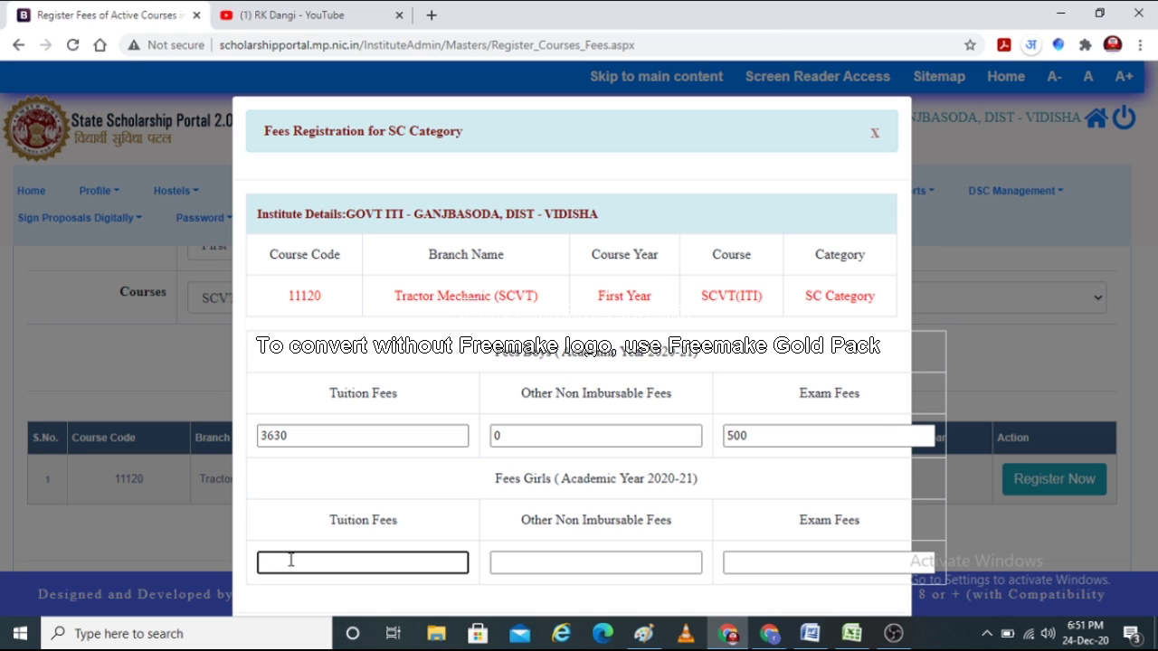
text(3630)
click(561, 559)
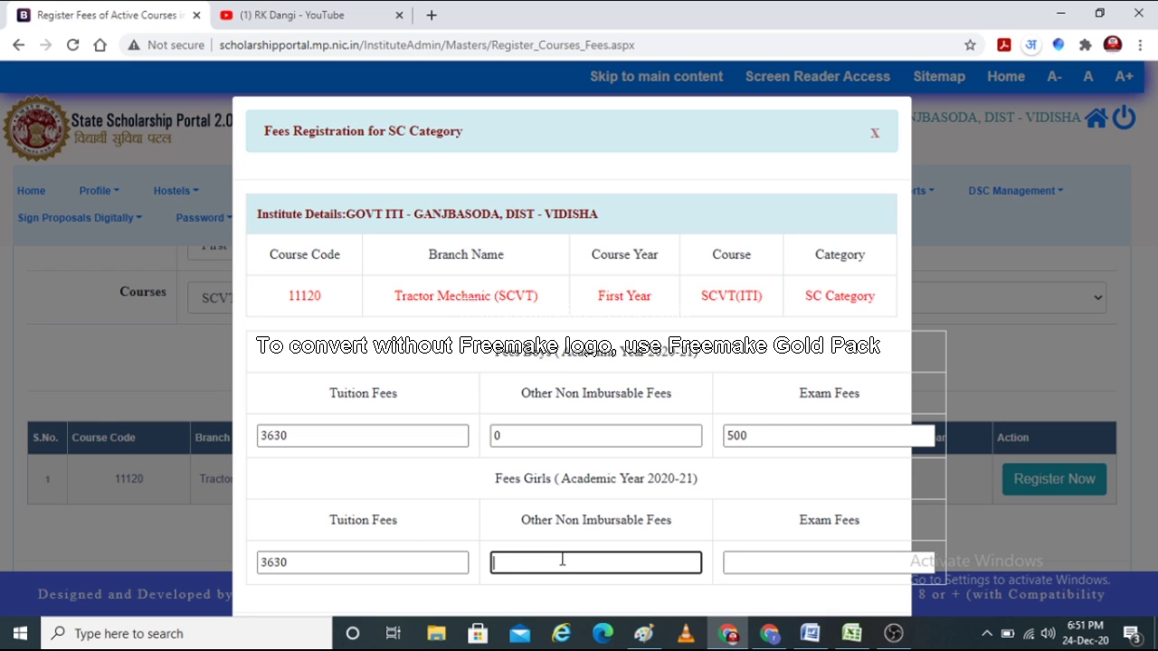
text(0)
click(777, 562)
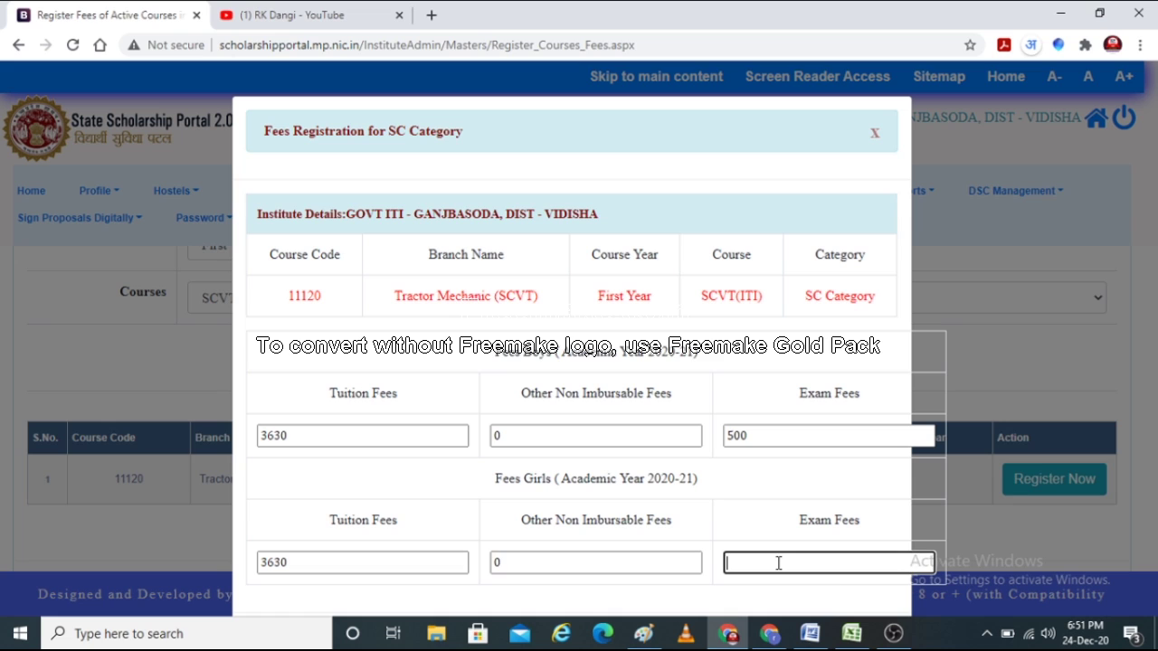
text(500)
Submit the SC category fee details for Tractor Mechanic (SCVT) and dismiss the resulting message
click(1155, 470)
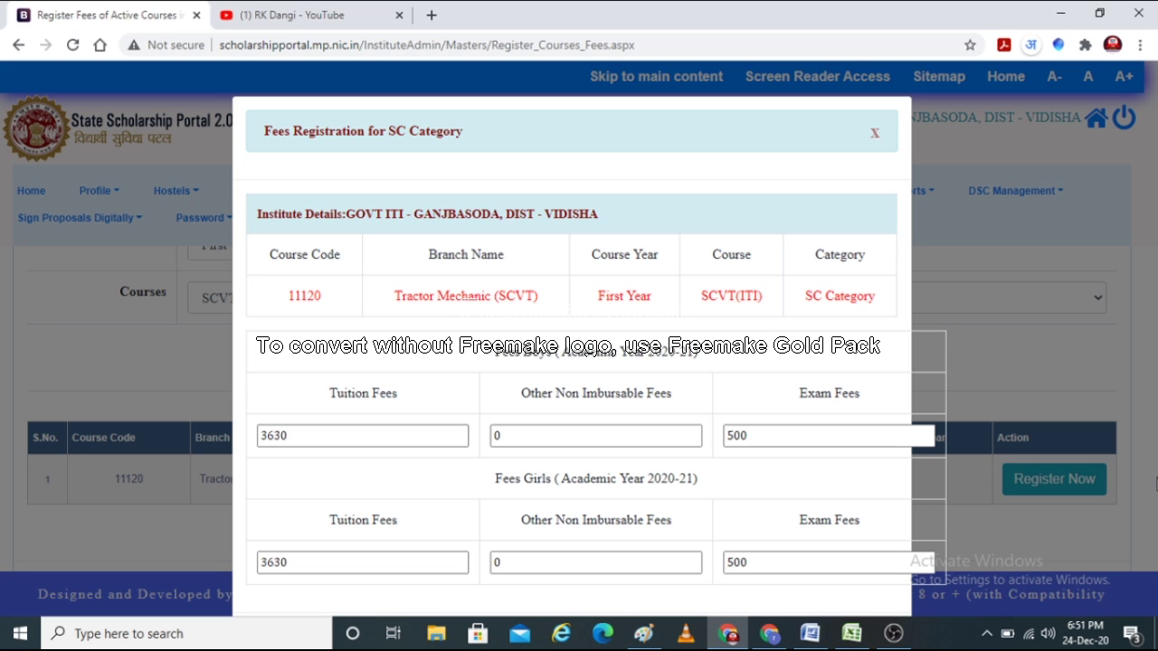
key(ctrl+minus)
key(ctrl+minus)
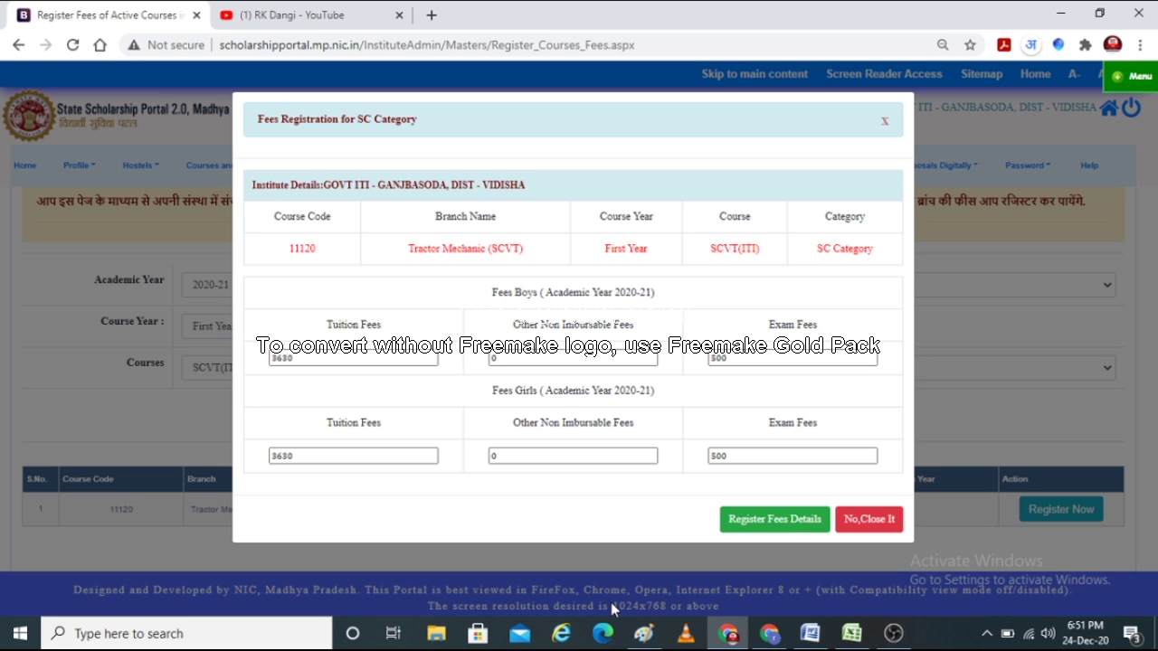
click(759, 521)
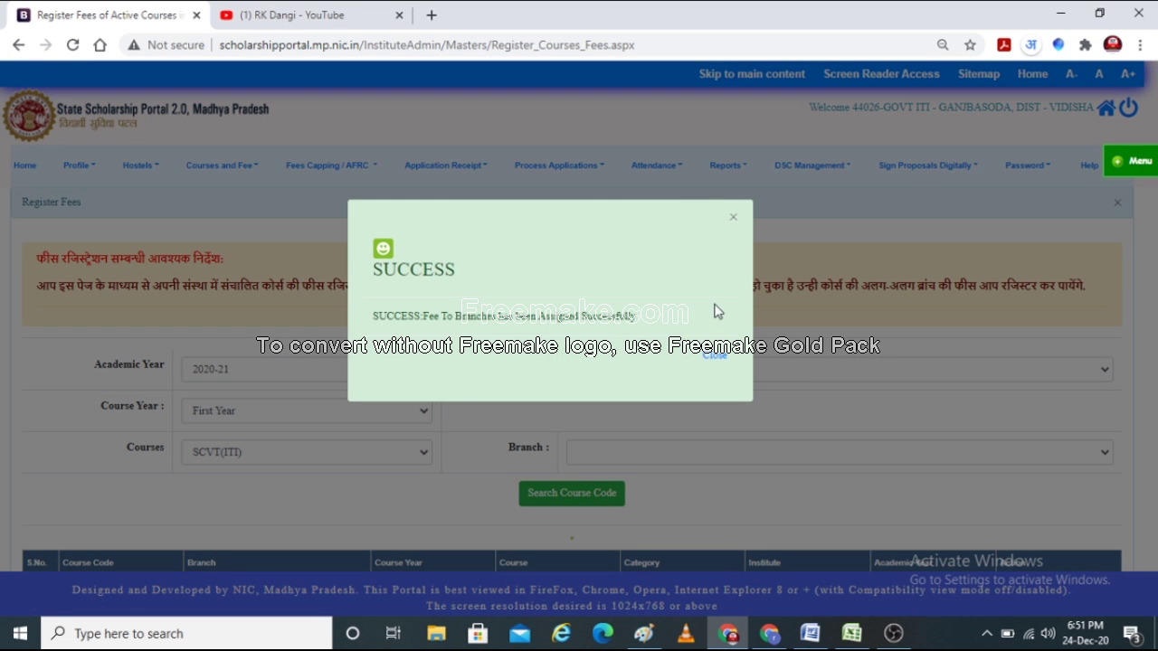
click(709, 360)
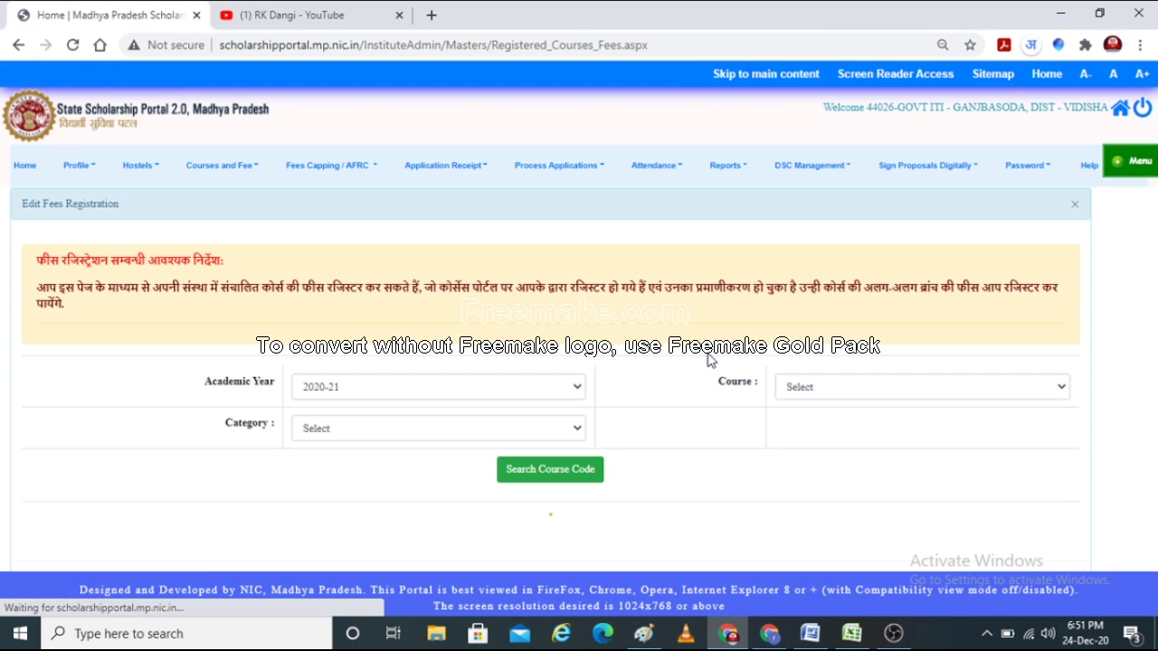
Reopen the fee structure registration page and choose academic year 2020-21, category ST and course year First Year
click(867, 387)
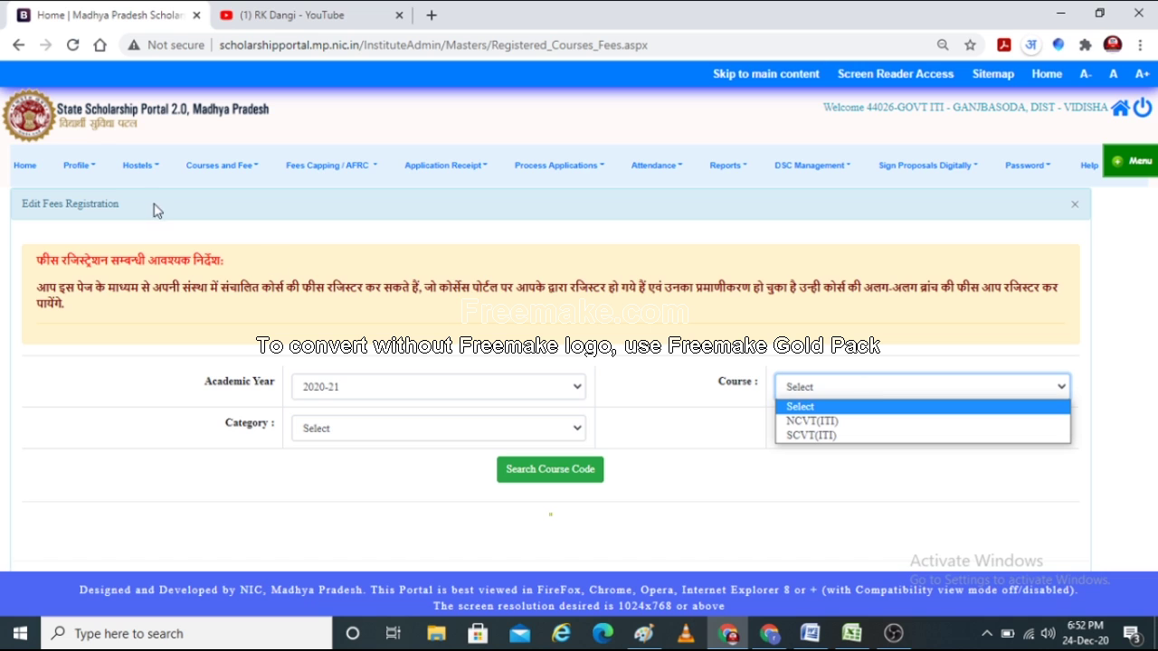
mouse_move(226, 174)
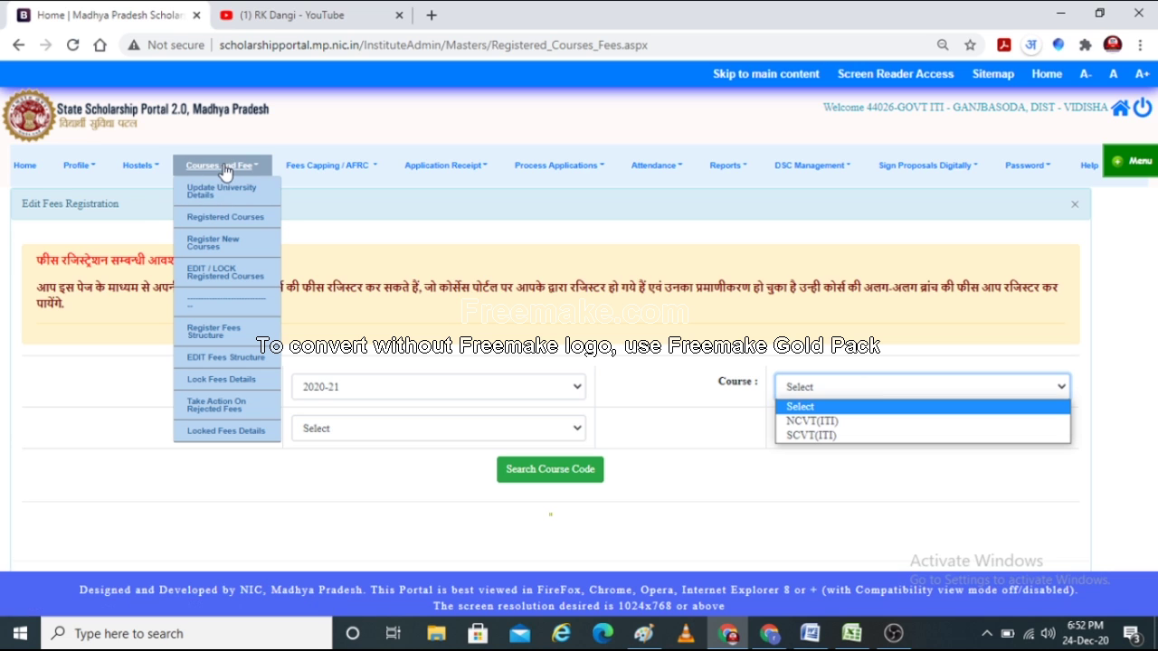
click(213, 336)
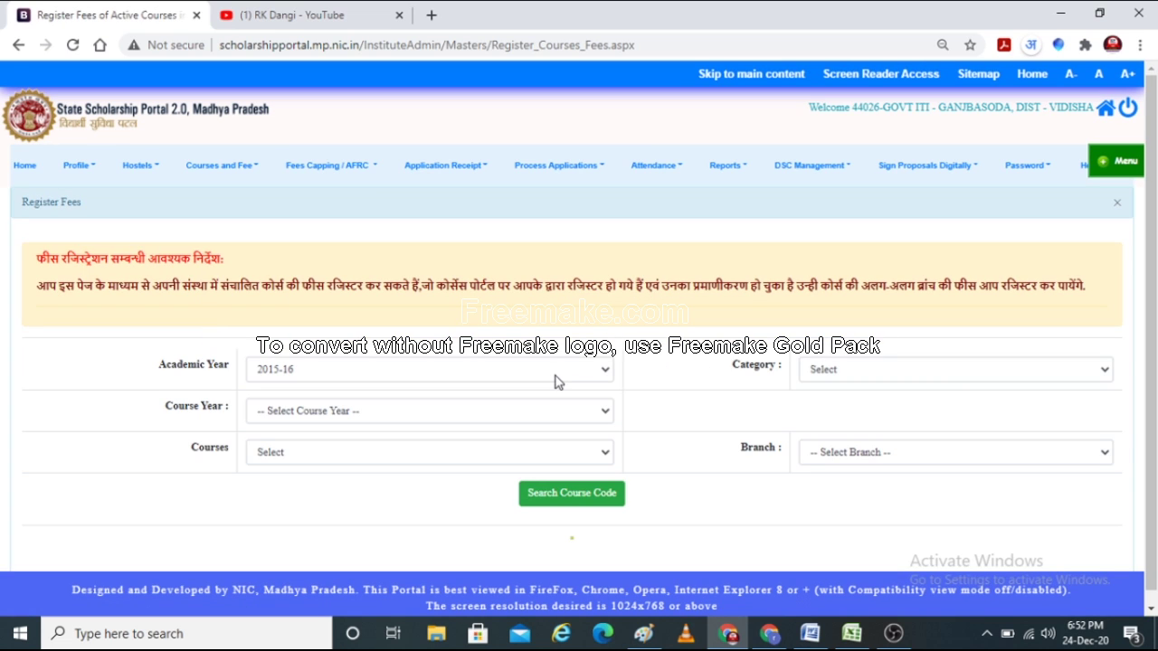
click(555, 378)
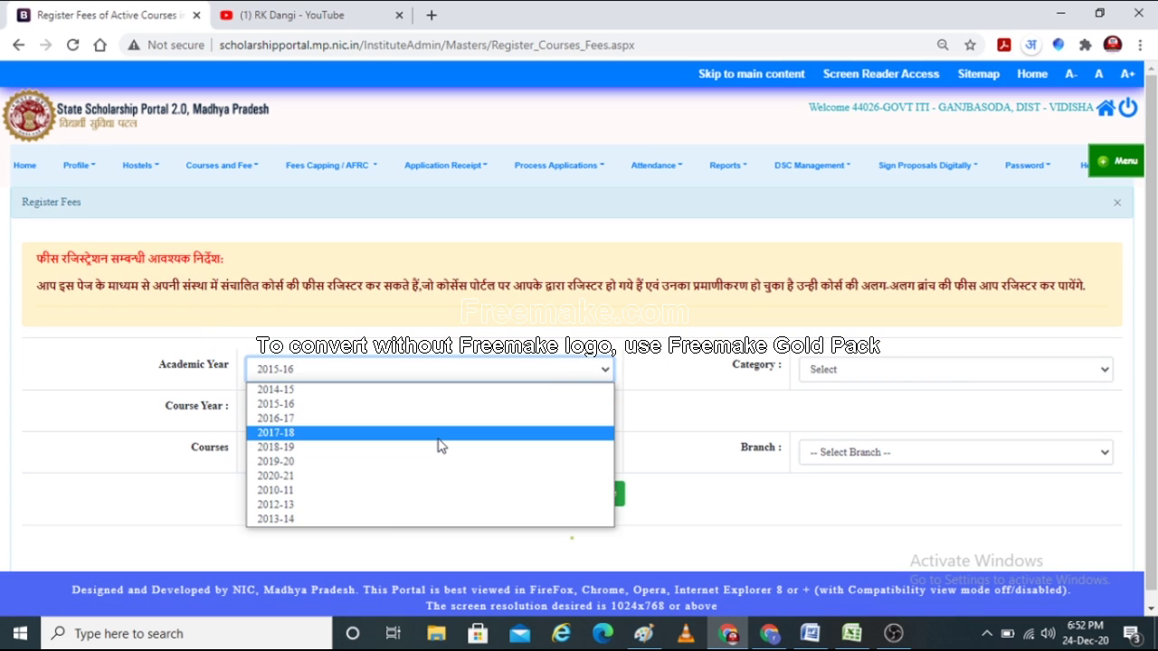
click(349, 475)
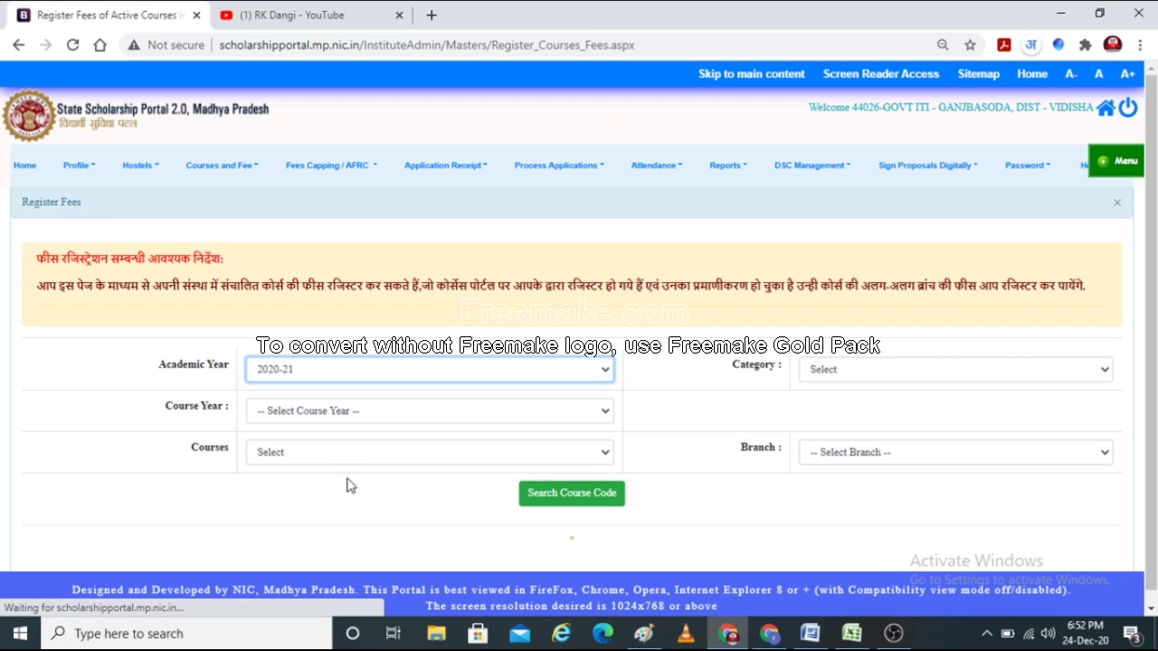
click(875, 374)
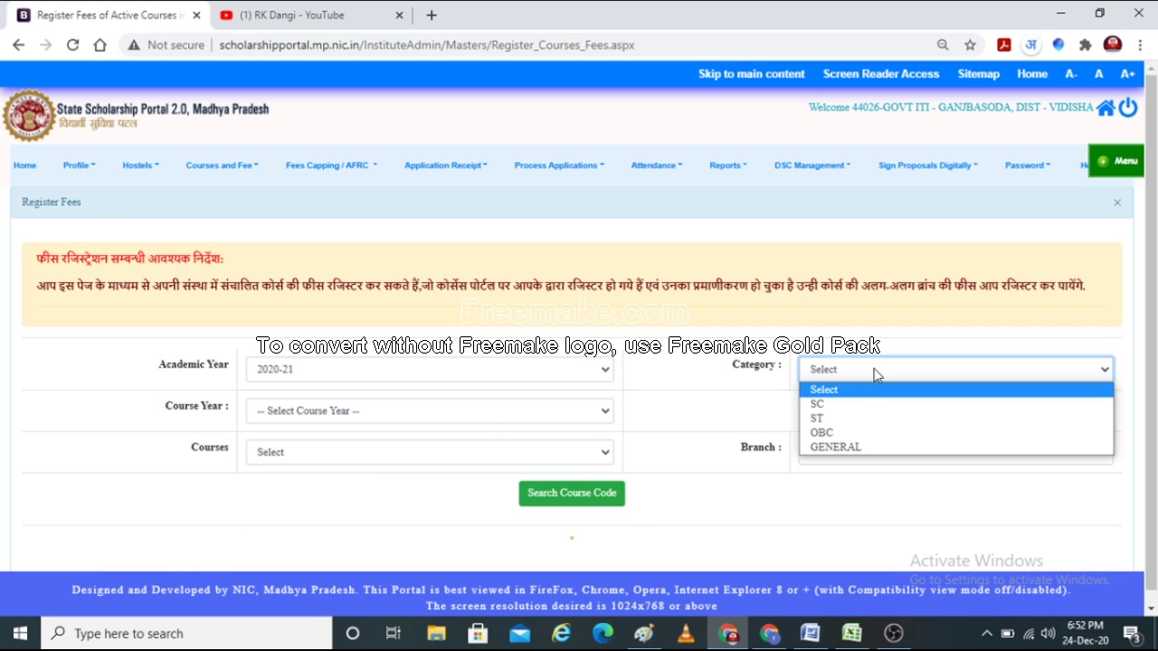
click(823, 420)
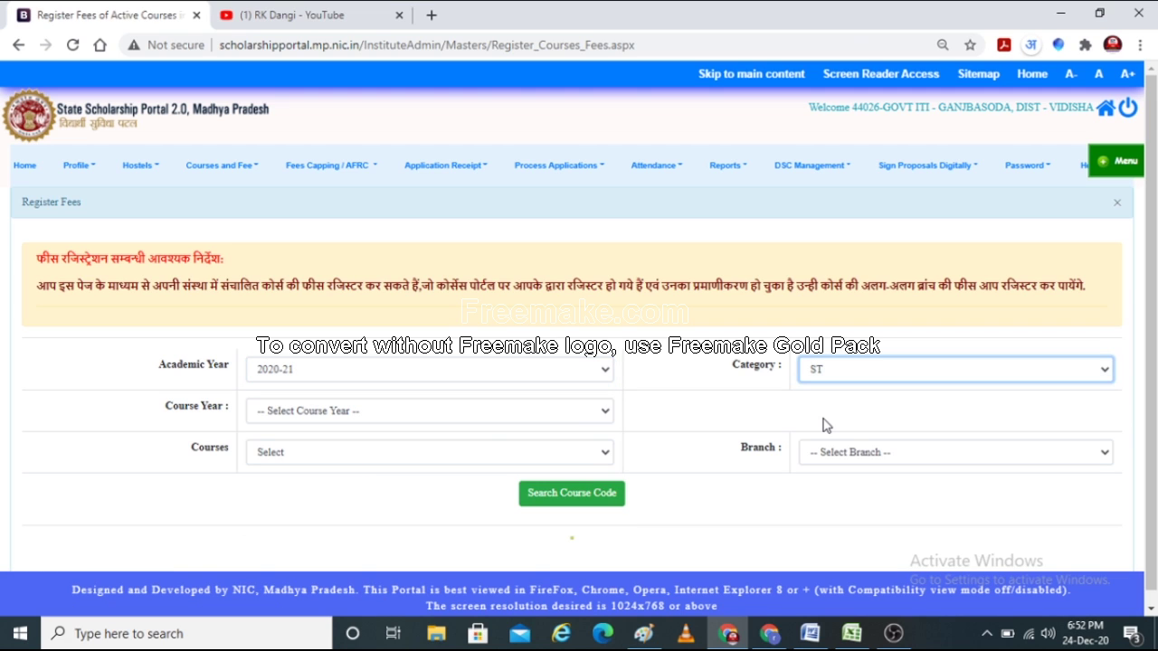
click(556, 416)
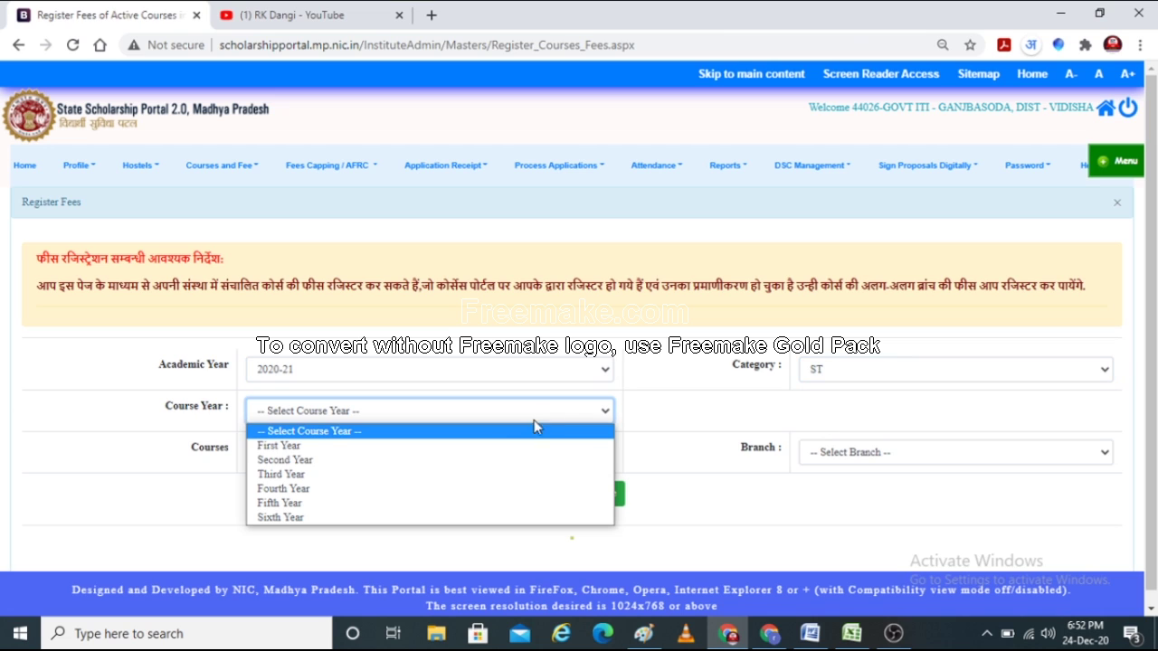
click(463, 448)
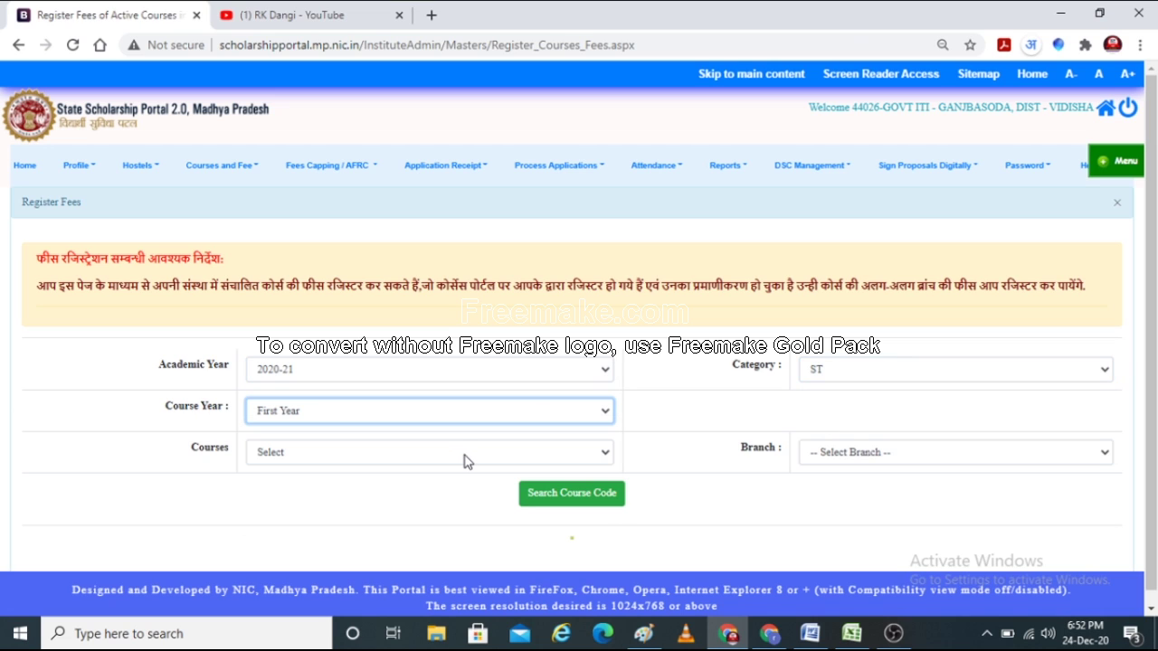
Search with course SCVT(ITI) and branch 11120--Tractor Mechanic (SCVT), and open the ST category fee registration form for that entry
click(464, 457)
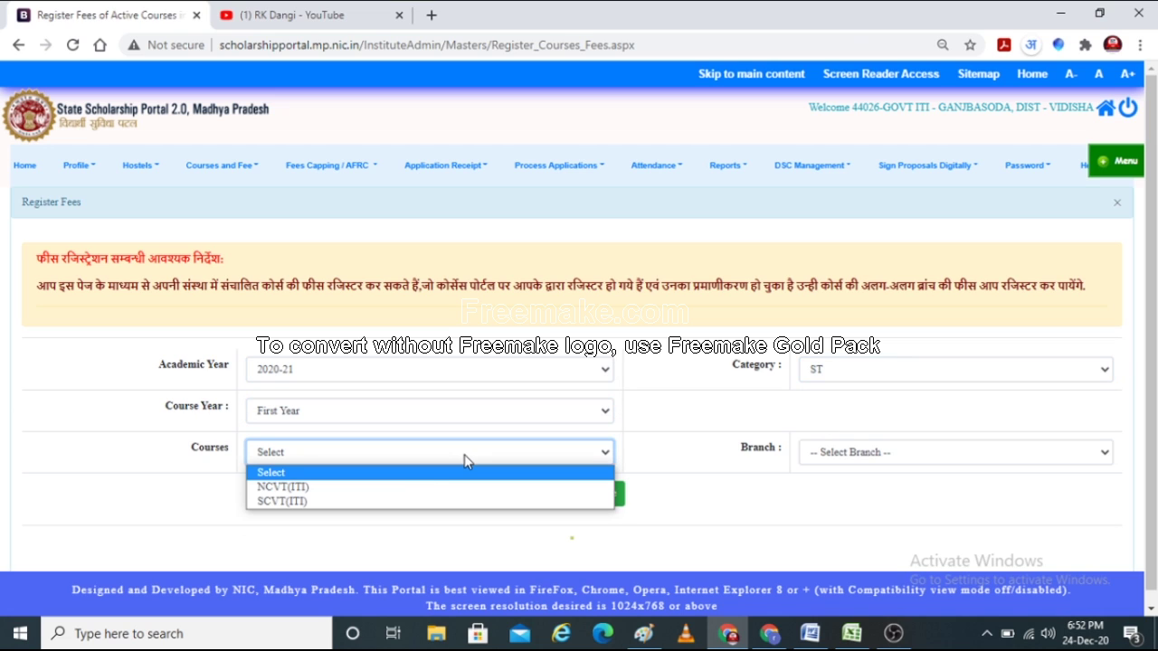
click(362, 507)
click(621, 461)
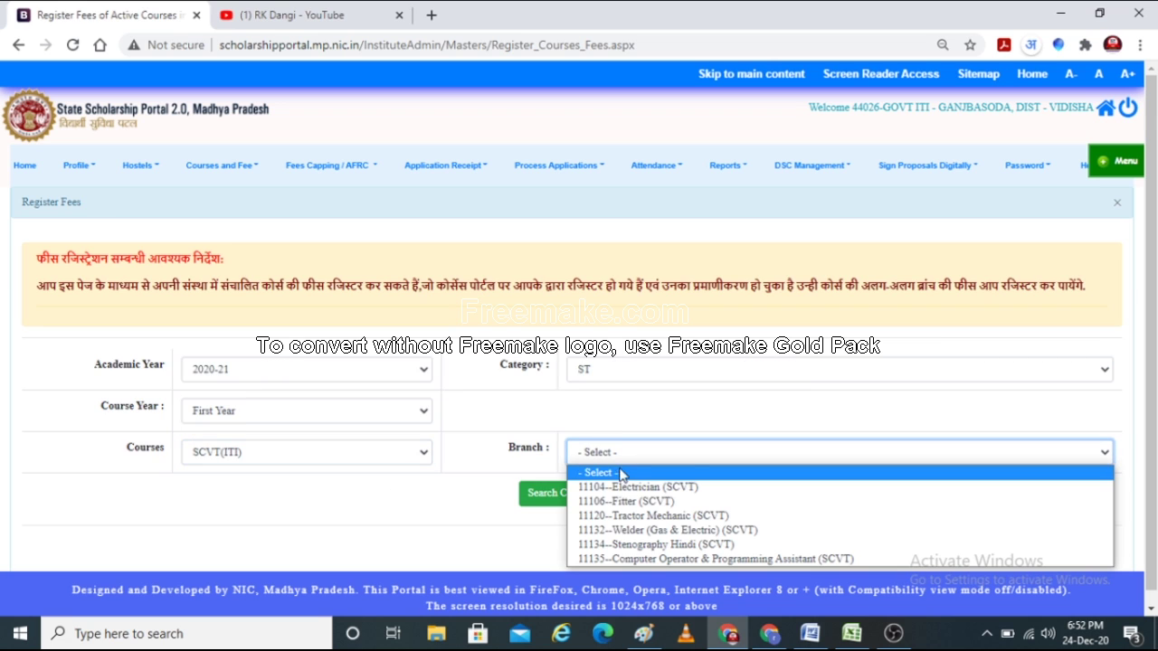
click(663, 515)
click(573, 493)
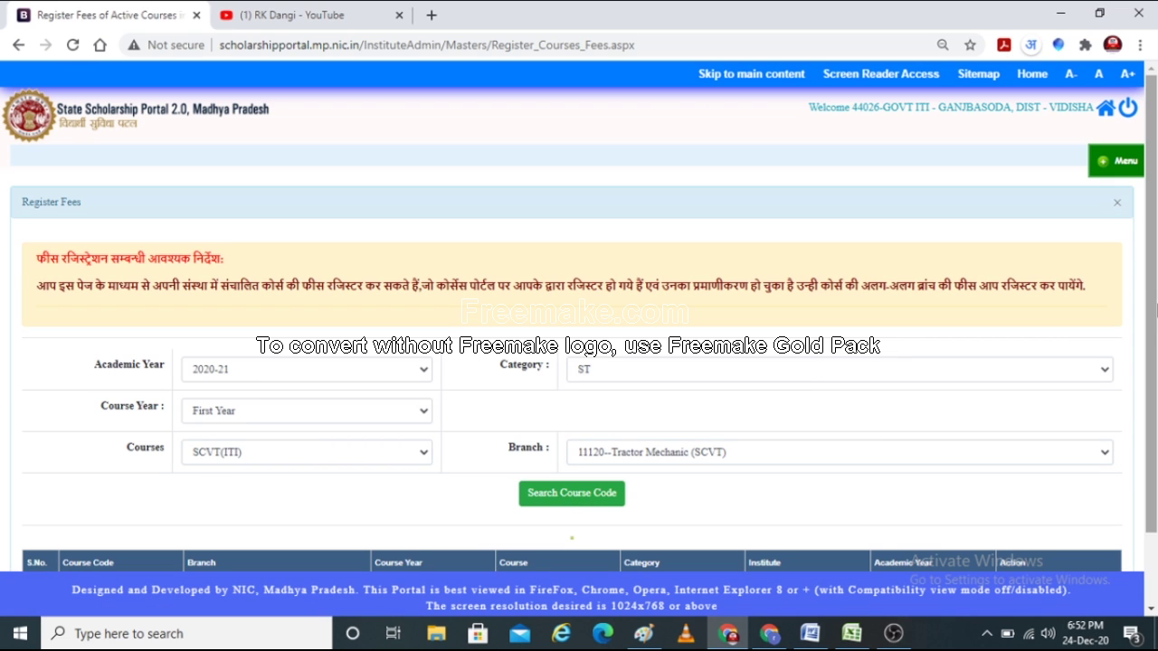
scroll(1155, 378, down, 1)
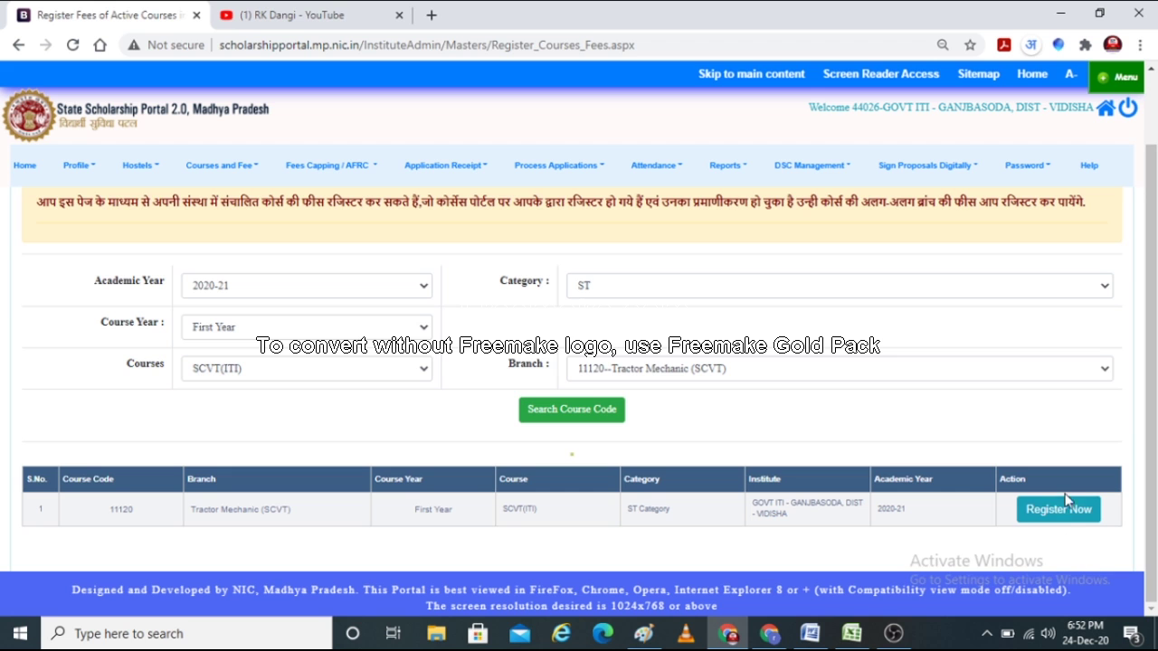
click(1042, 513)
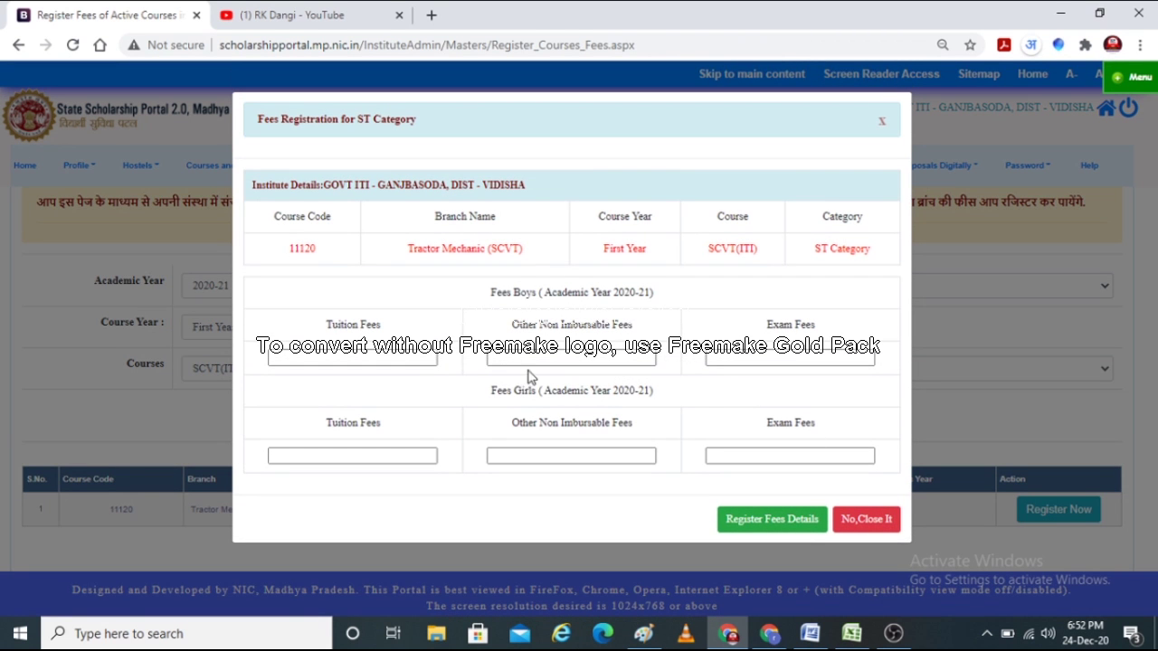
Enter the boys' fees for the ST category: tuition 3630, other non-imbursable 0 and exam 500
click(339, 357)
text(363)
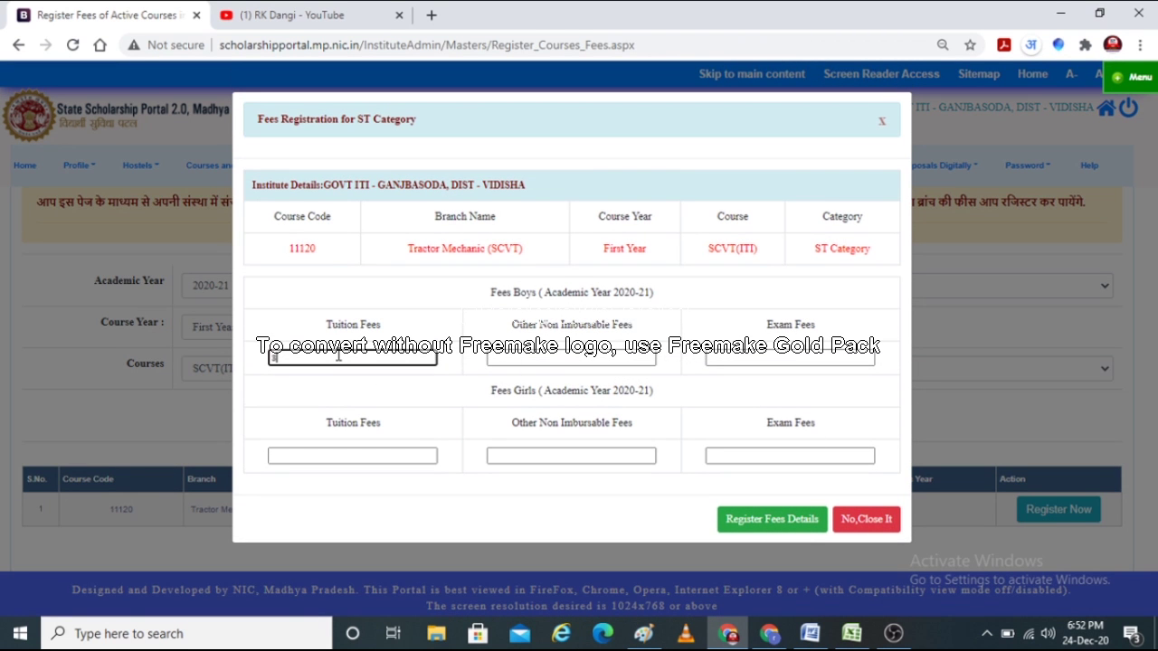
text(0)
click(546, 355)
text(0)
click(749, 357)
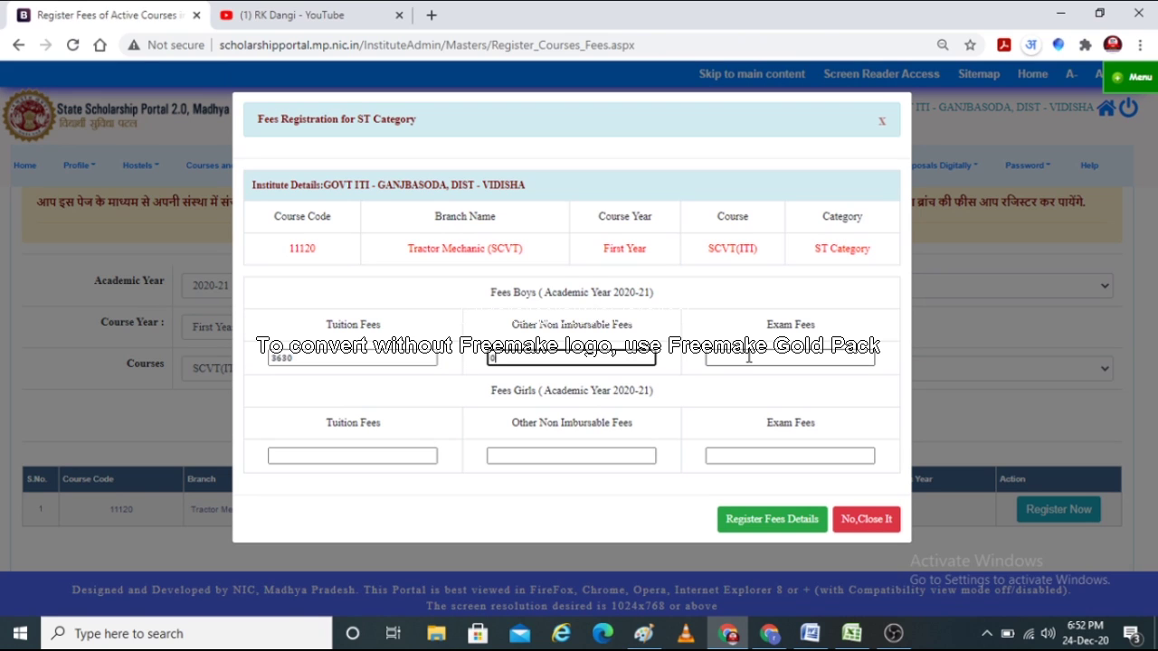
text(500)
Enter the girls' ST category fees as tuition 3630, other non-imbursable 0 and exam 500, and submit the fee details
click(323, 457)
text(3630)
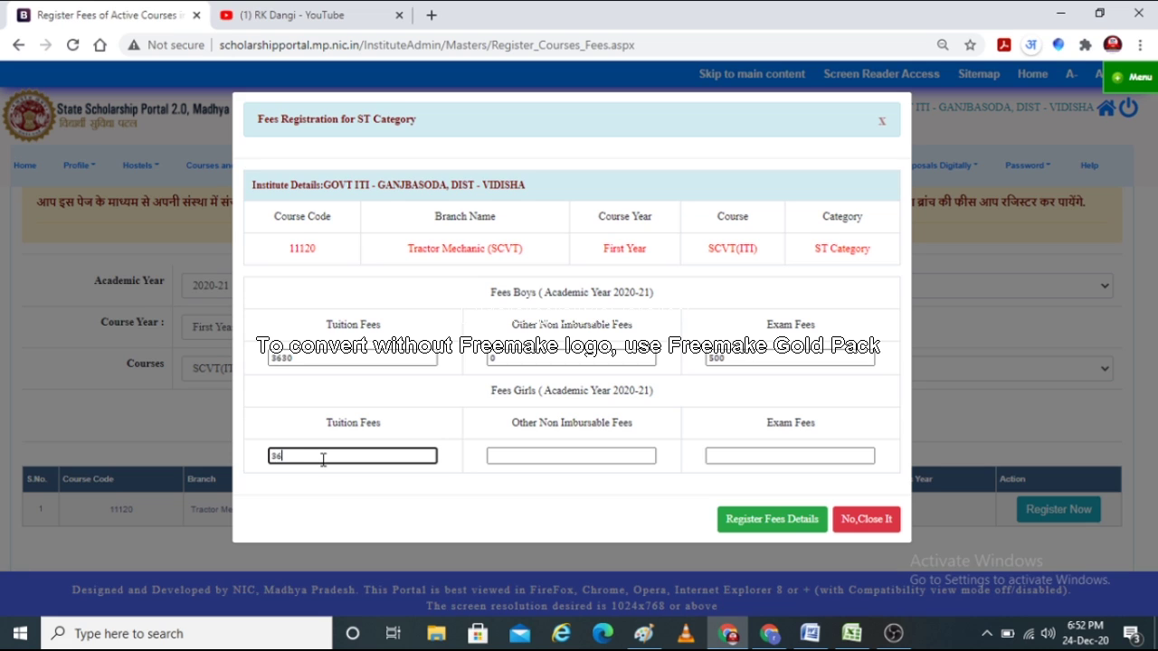
click(510, 457)
text(0)
click(707, 457)
text(500)
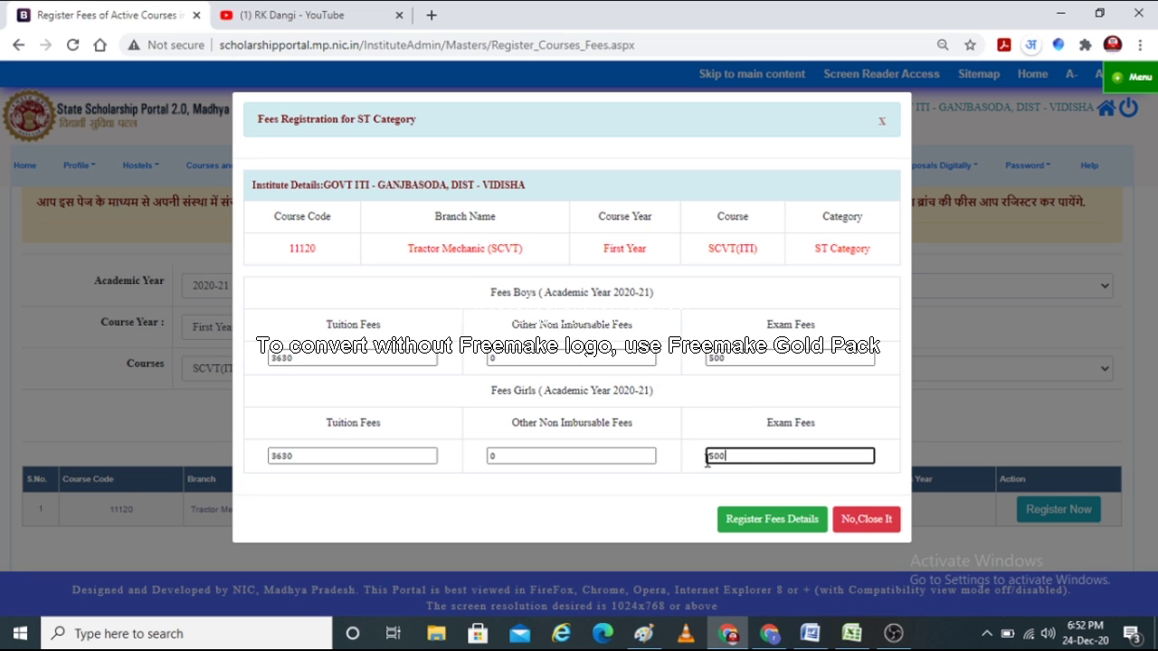
click(758, 523)
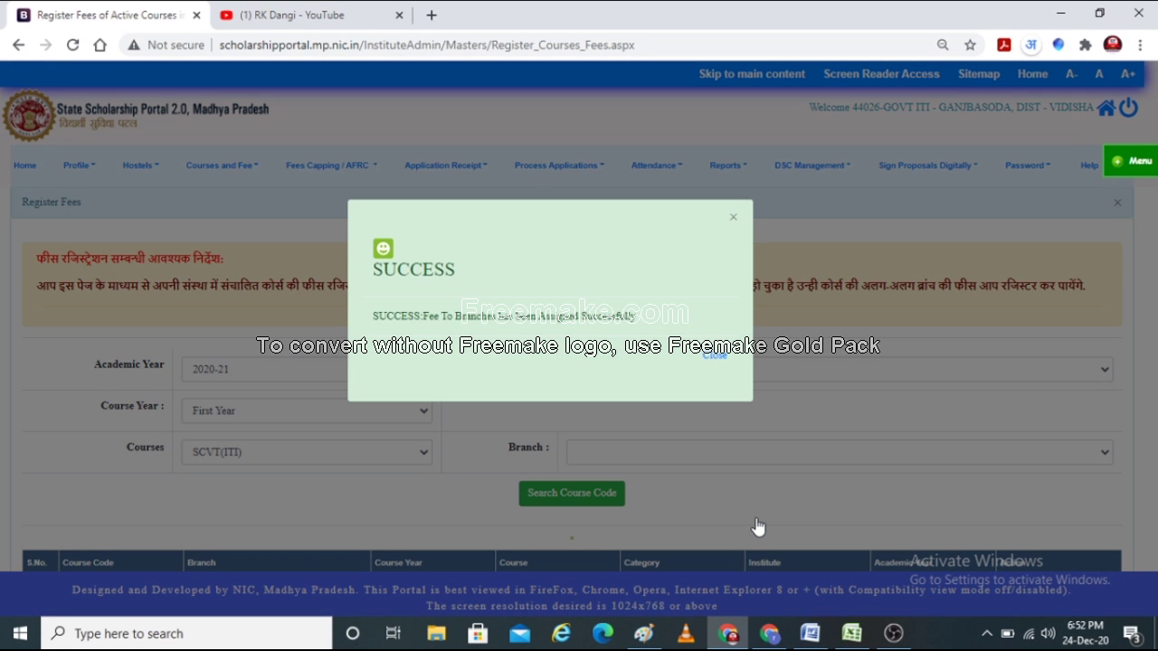
click(712, 358)
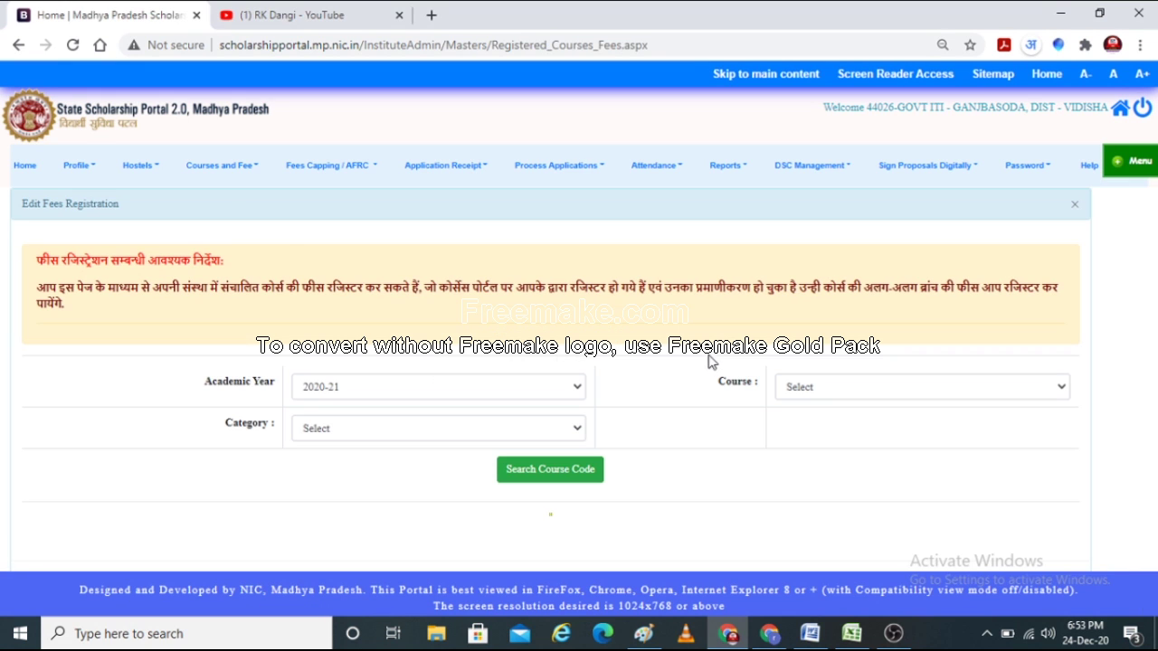
Open the page for locking registered course fees
click(240, 169)
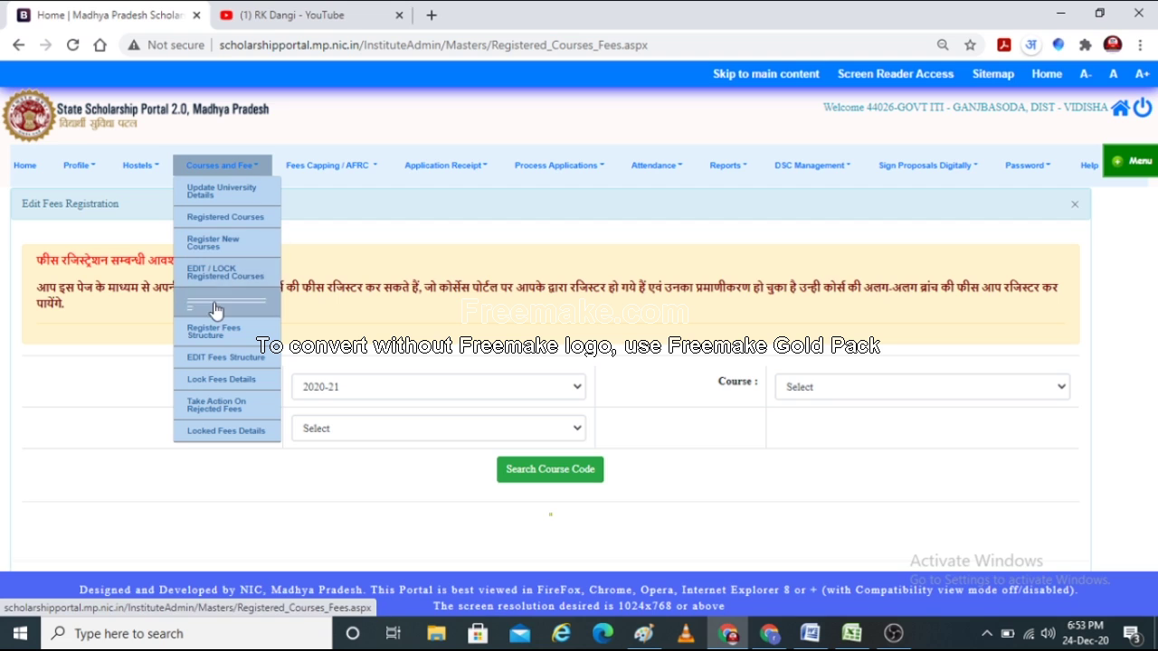
click(218, 383)
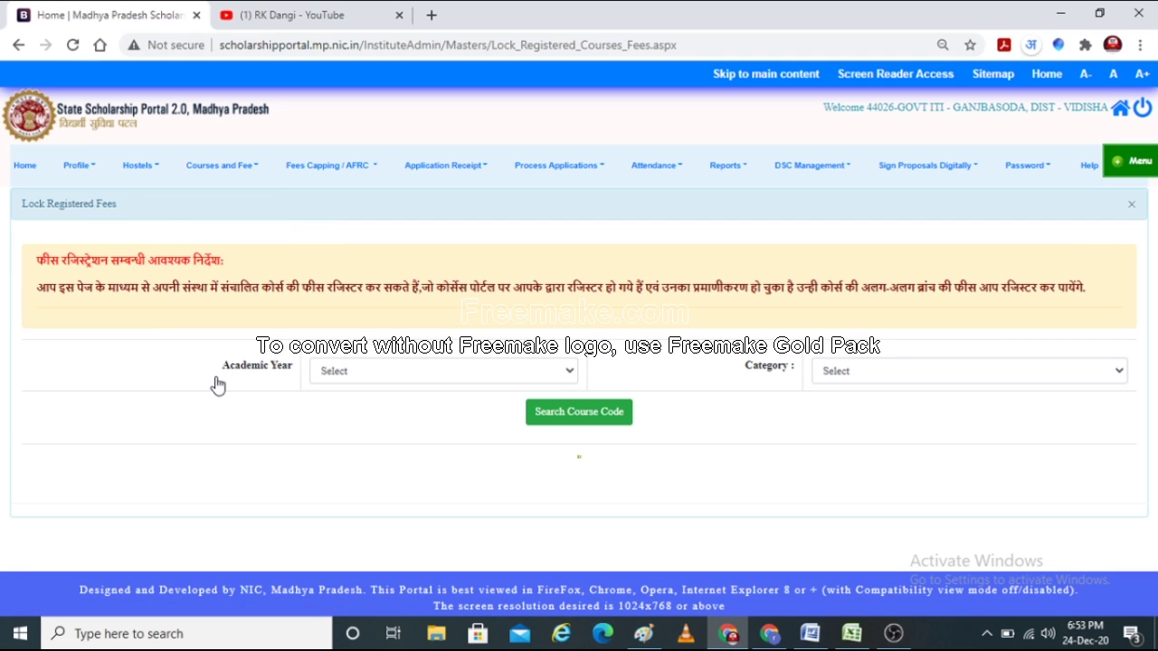
click(226, 165)
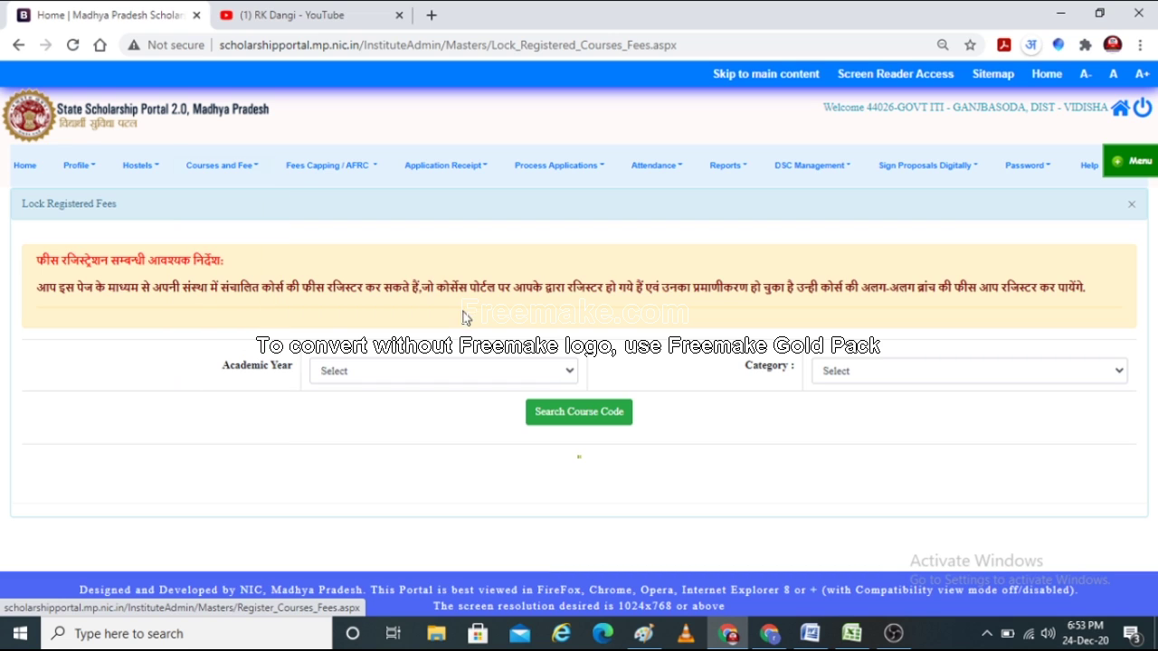
Search the registered fees available for locking for academic year 2020-21 and category SC
click(406, 380)
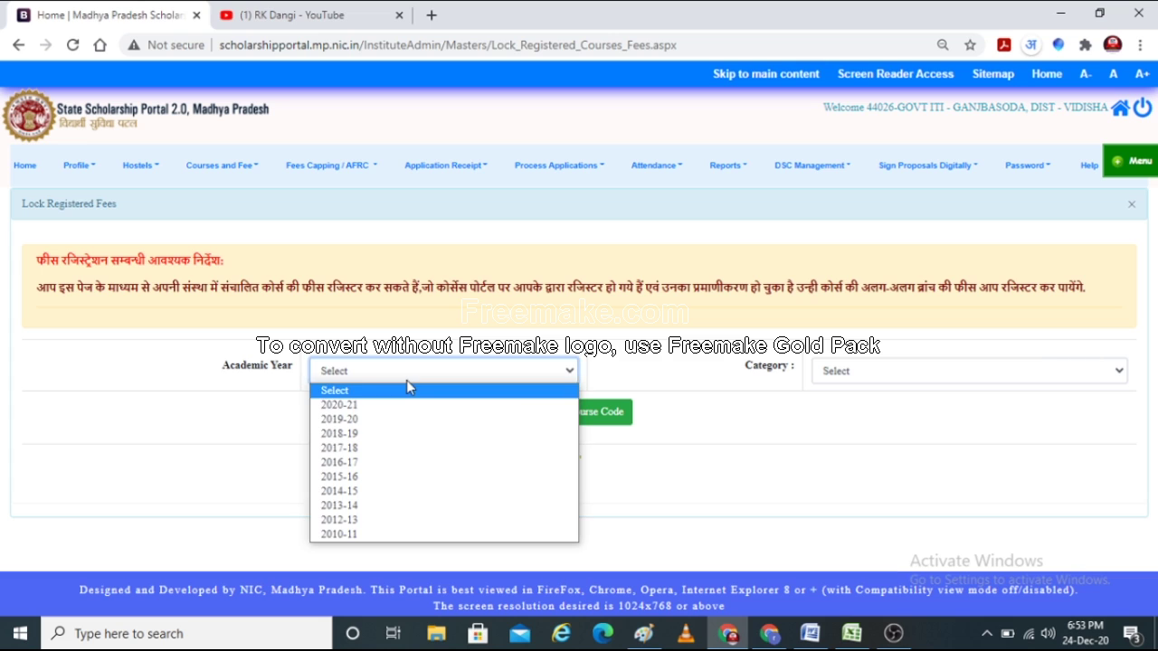
click(374, 407)
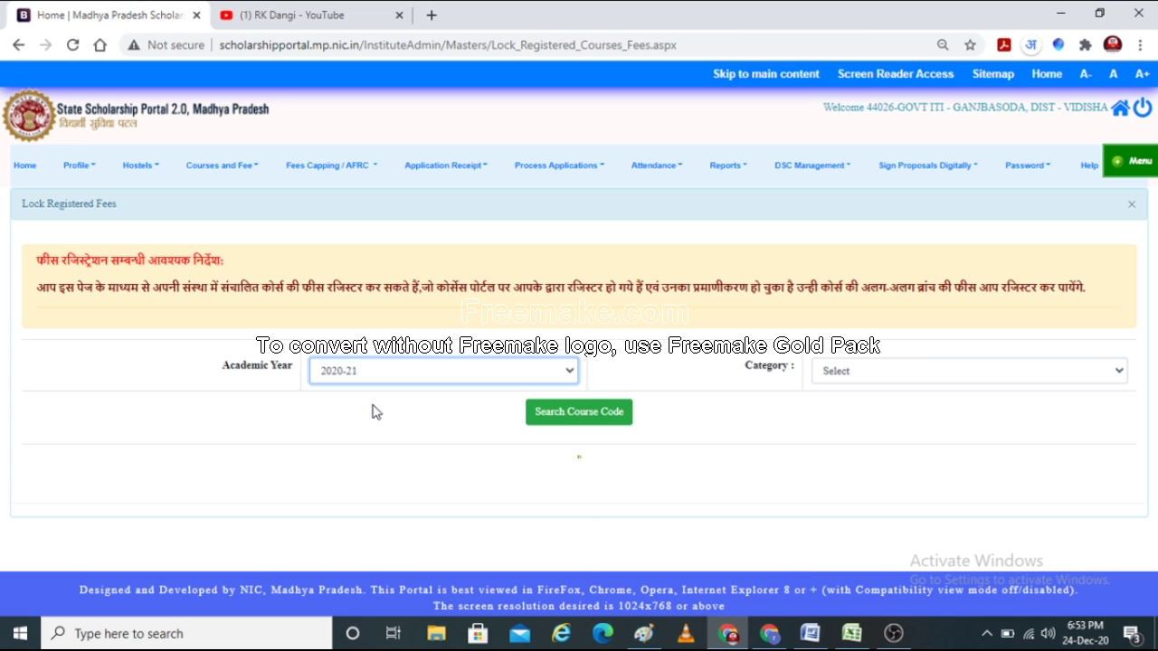
click(865, 375)
click(836, 413)
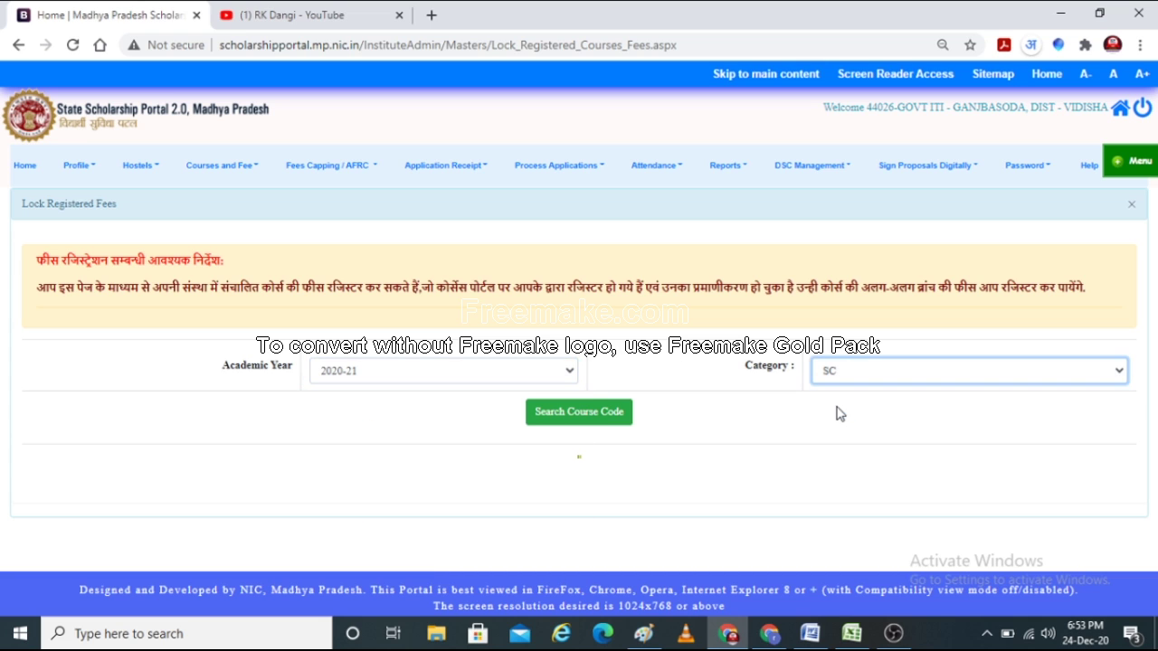
click(570, 419)
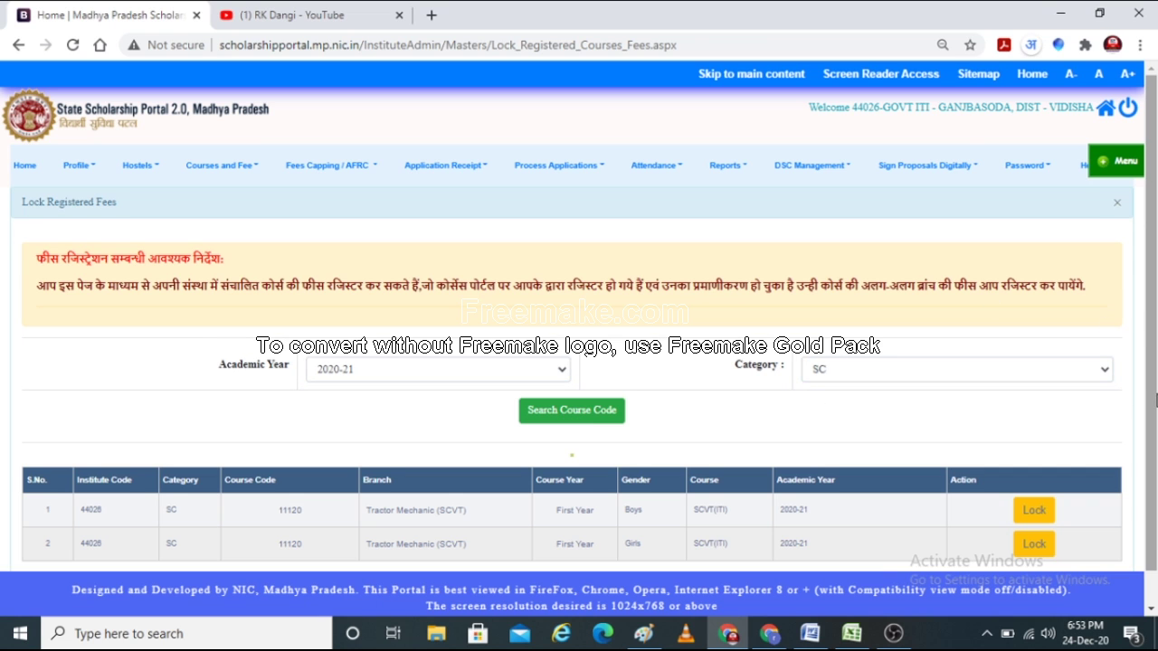
scroll(1155, 402, down, 1)
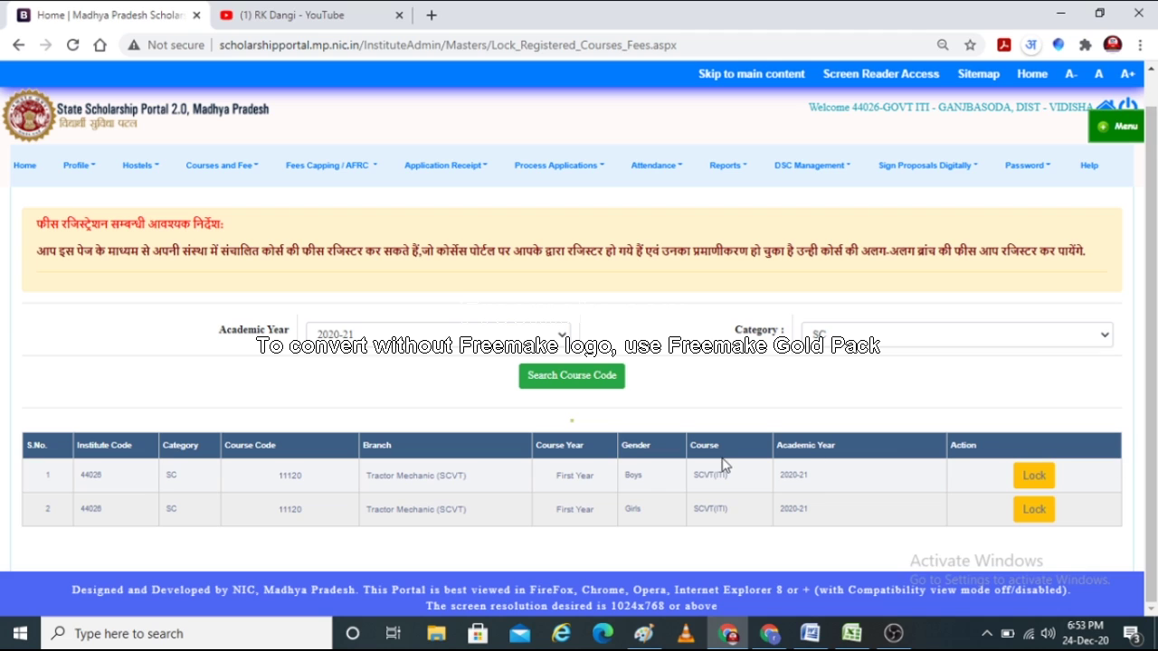
Check the boys' first-year SC fees for Tractor Mechanic (SCVT) against the Excel fee sheet and lock them
click(1034, 477)
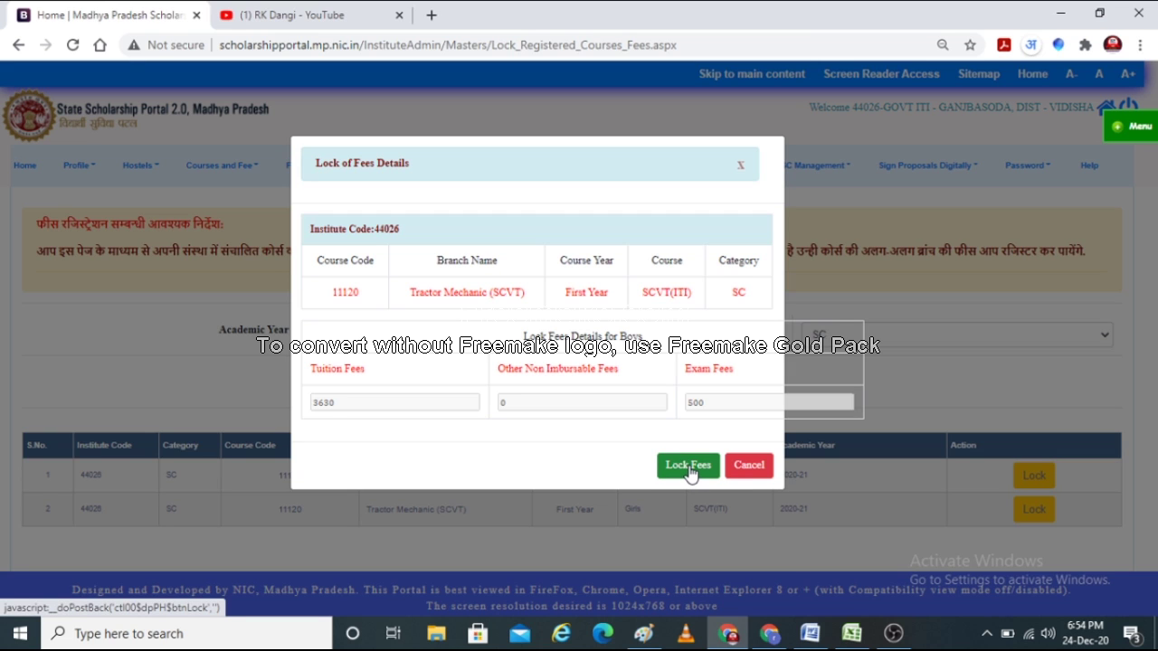
click(851, 633)
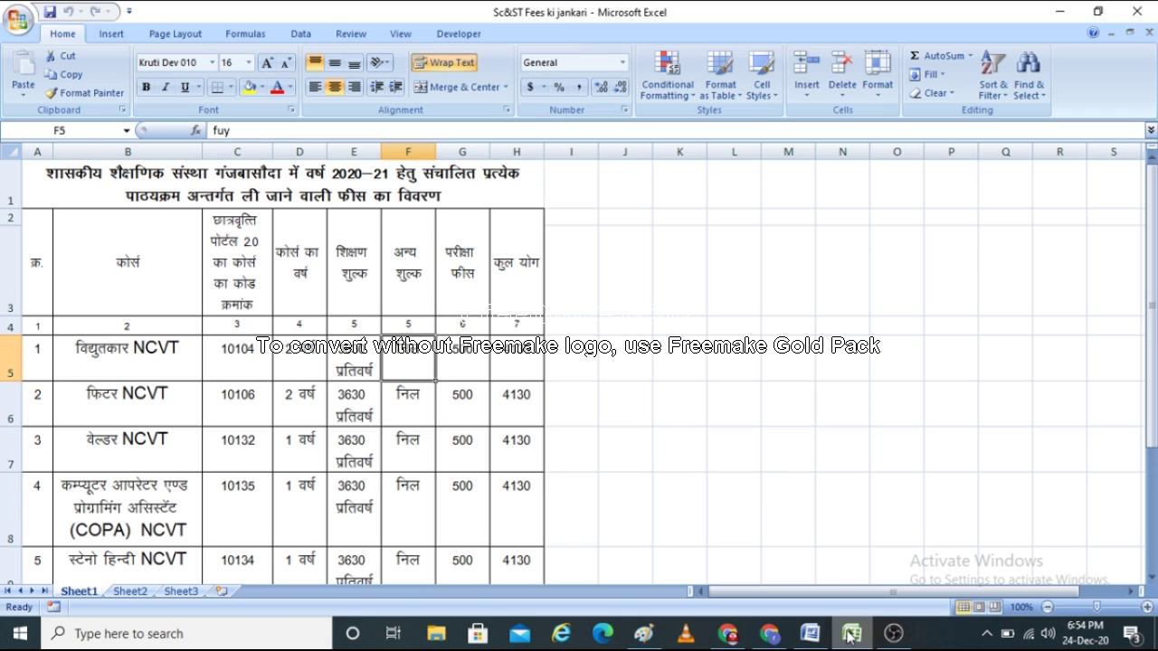
click(850, 634)
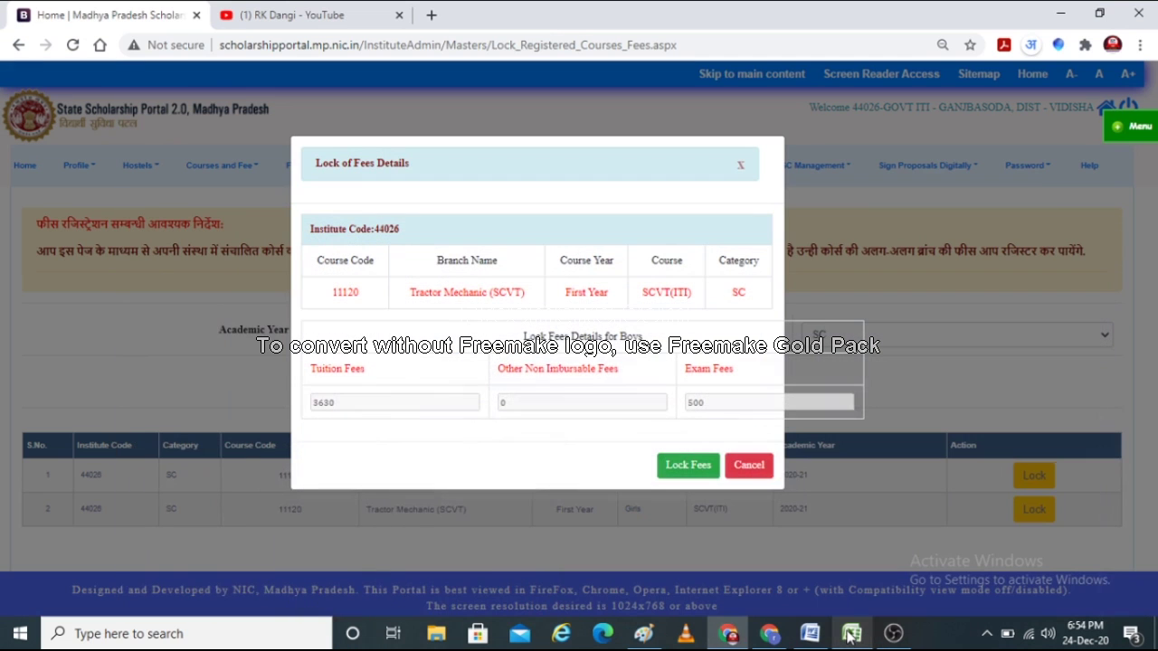
click(700, 469)
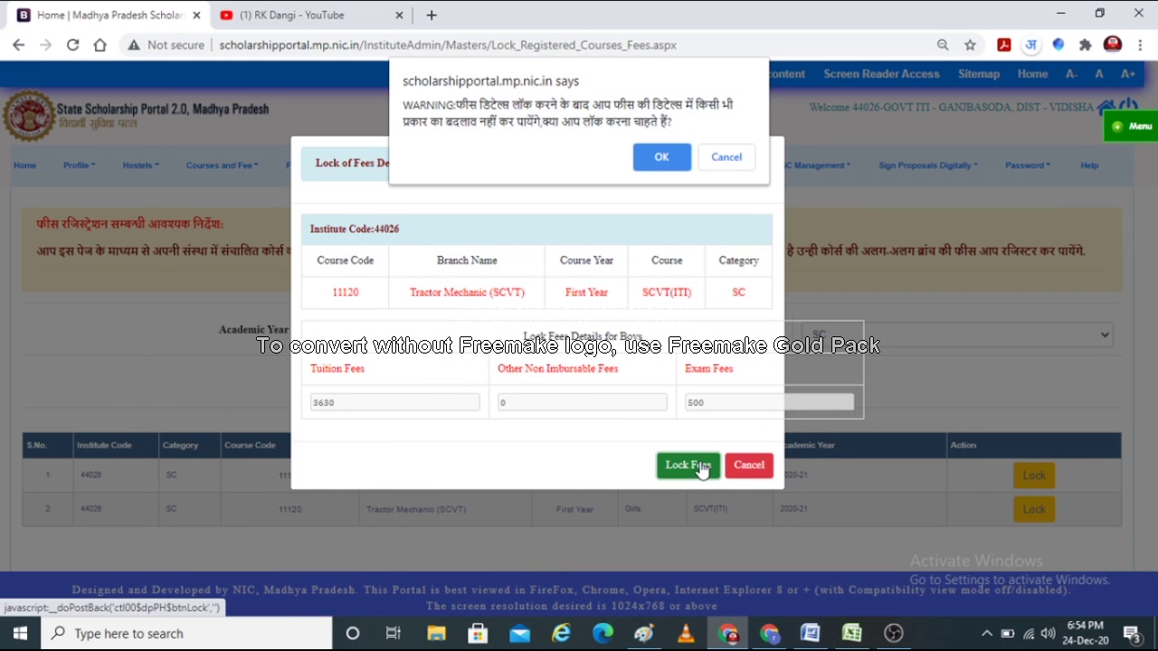
click(670, 160)
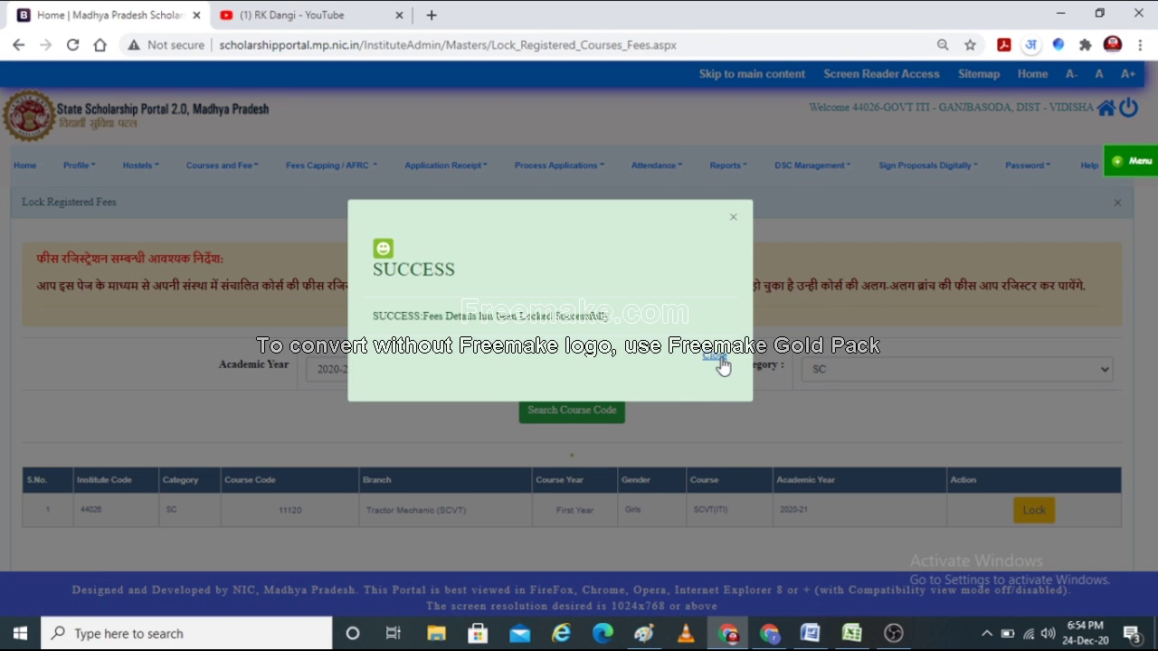
click(707, 362)
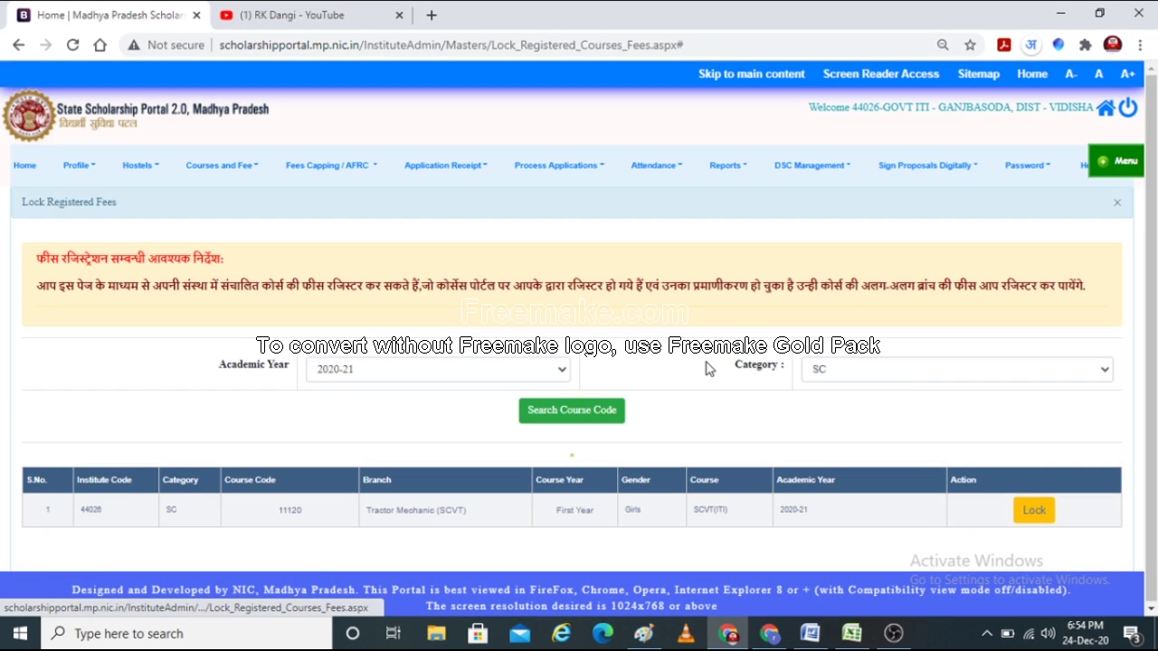
Lock the girls' first-year SC category fees for Tractor Mechanic (SCVT)
click(1032, 512)
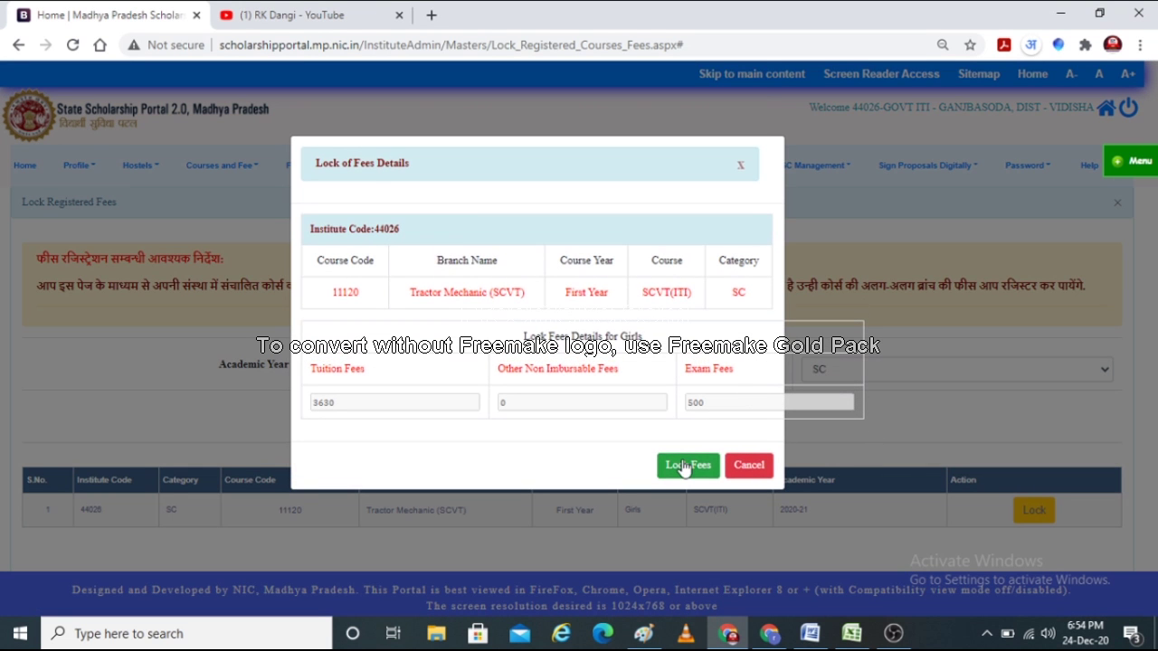
click(680, 466)
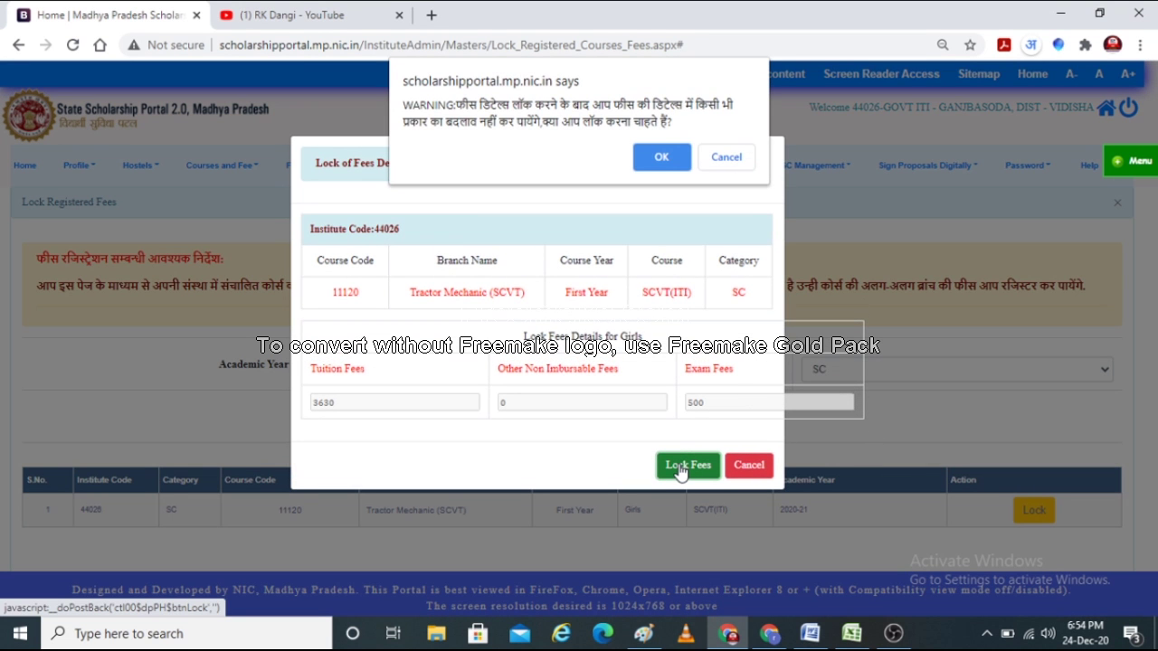
click(658, 157)
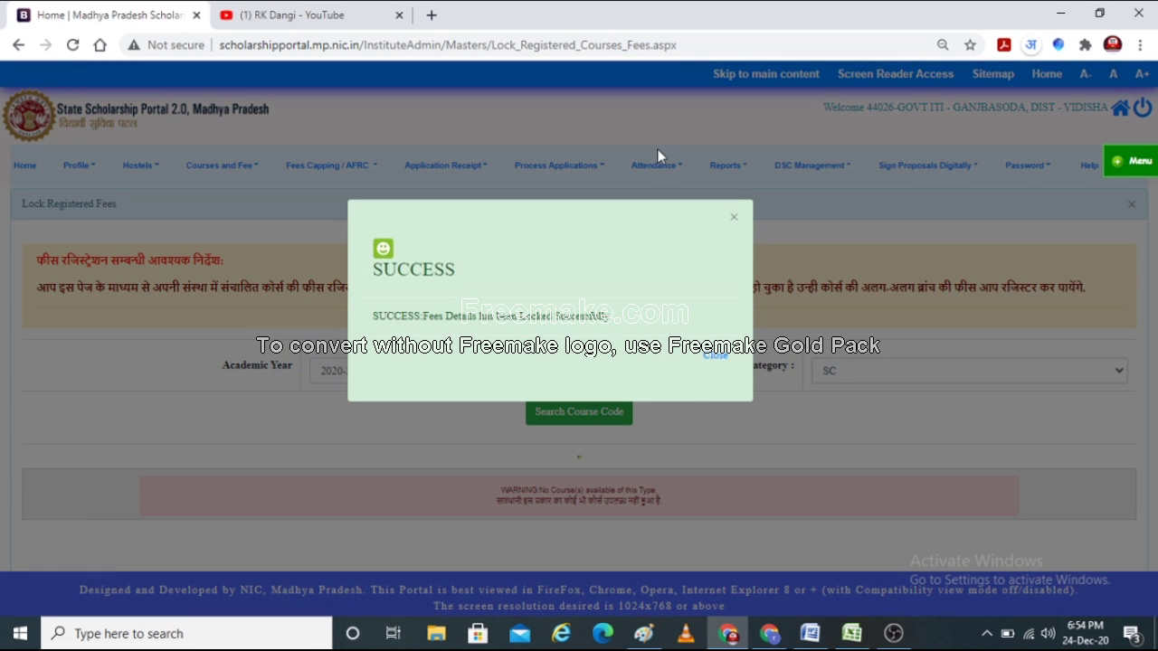
click(717, 358)
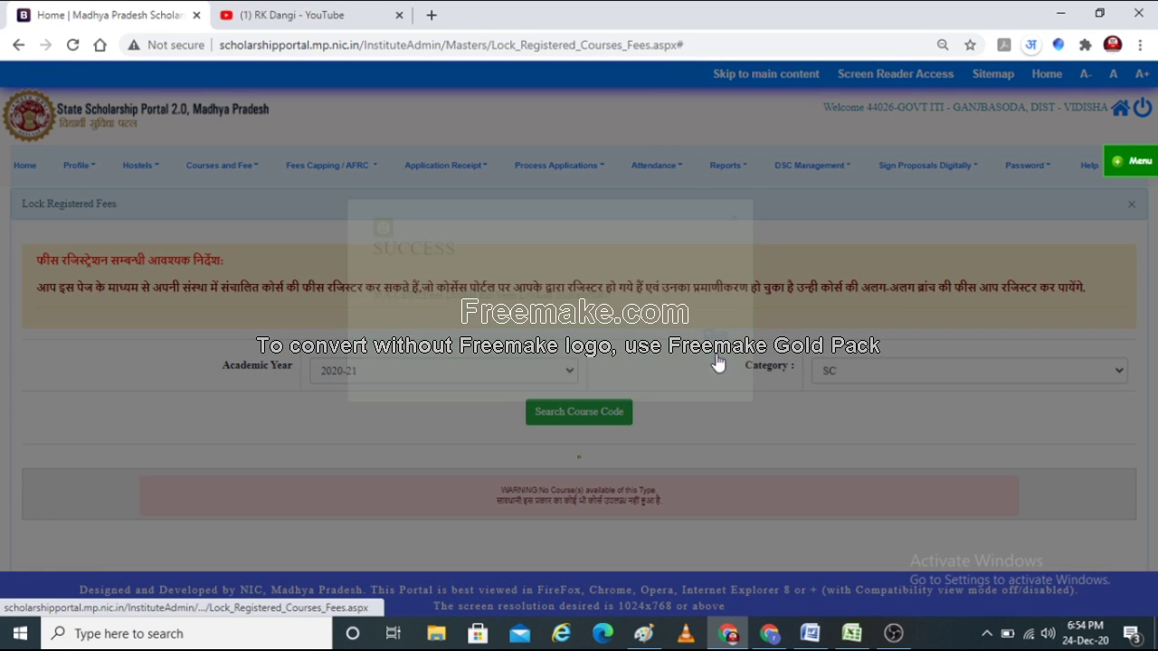
Open the locked fees details and search them for academic year 2020-21 and category SC
click(237, 165)
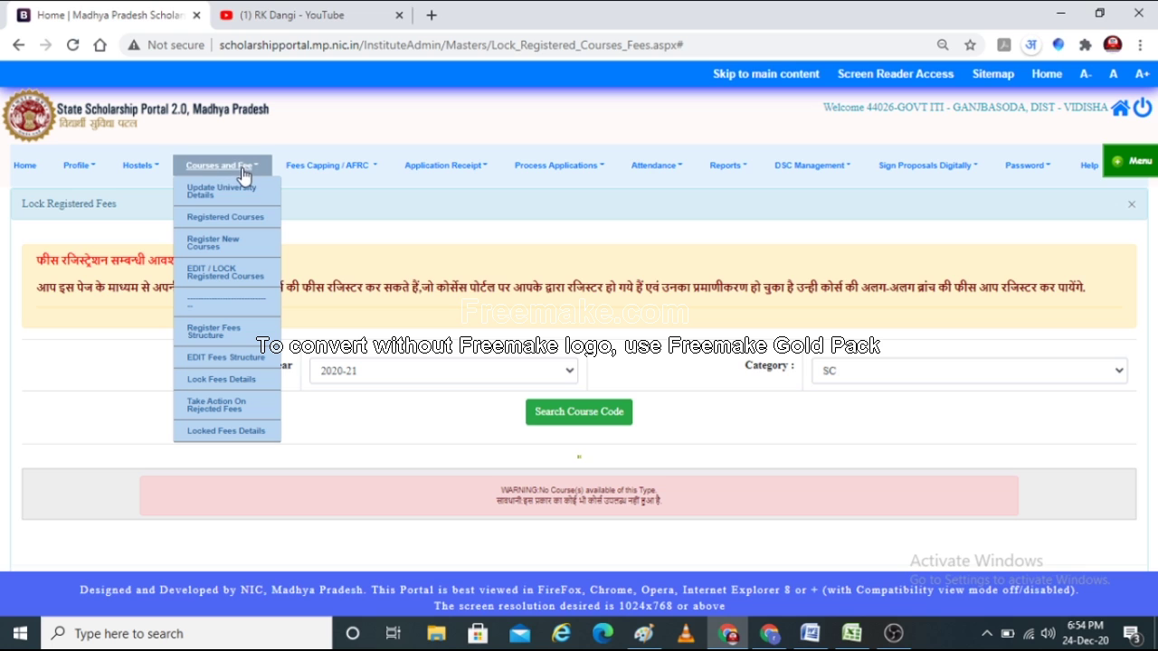
click(237, 431)
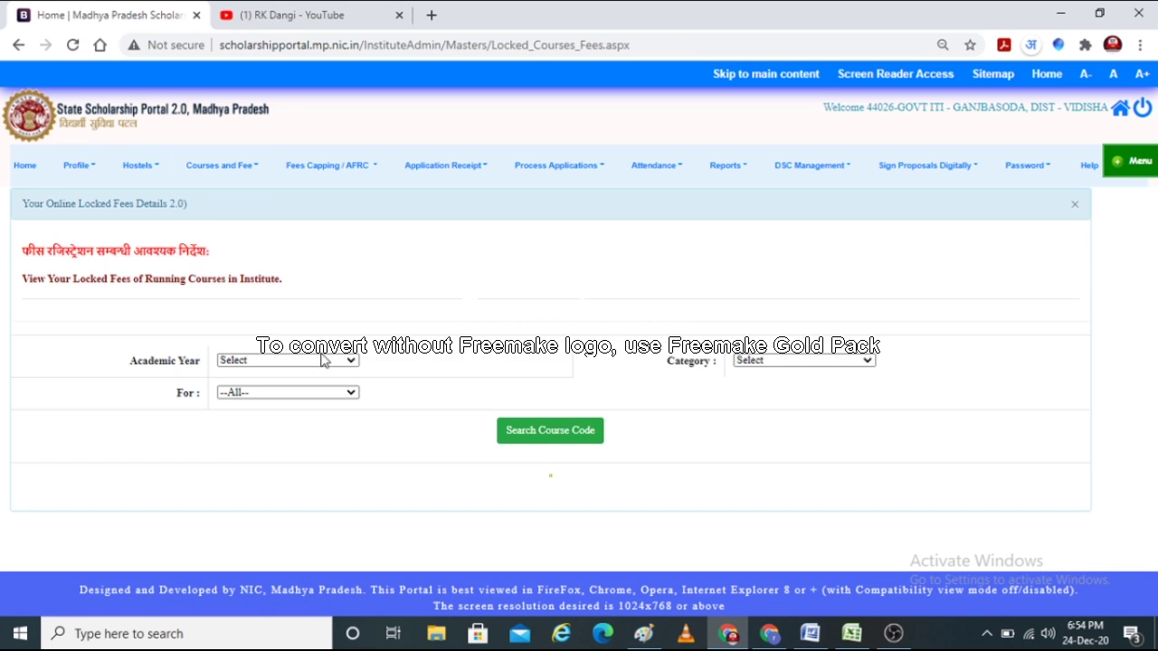
click(319, 360)
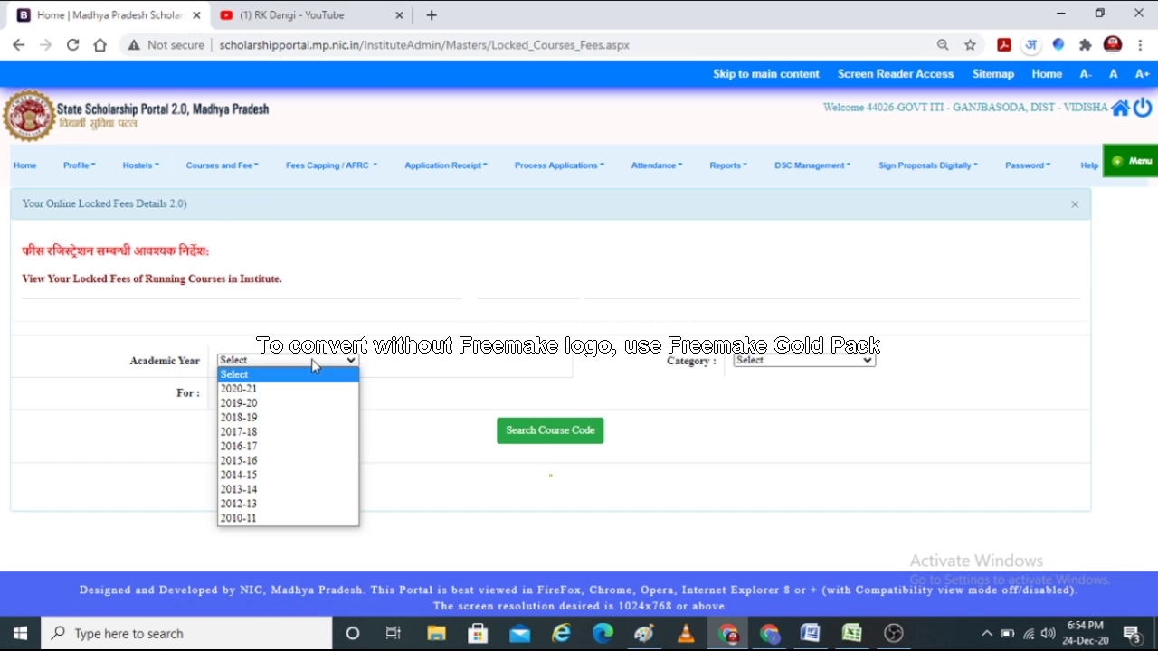
click(267, 389)
click(780, 363)
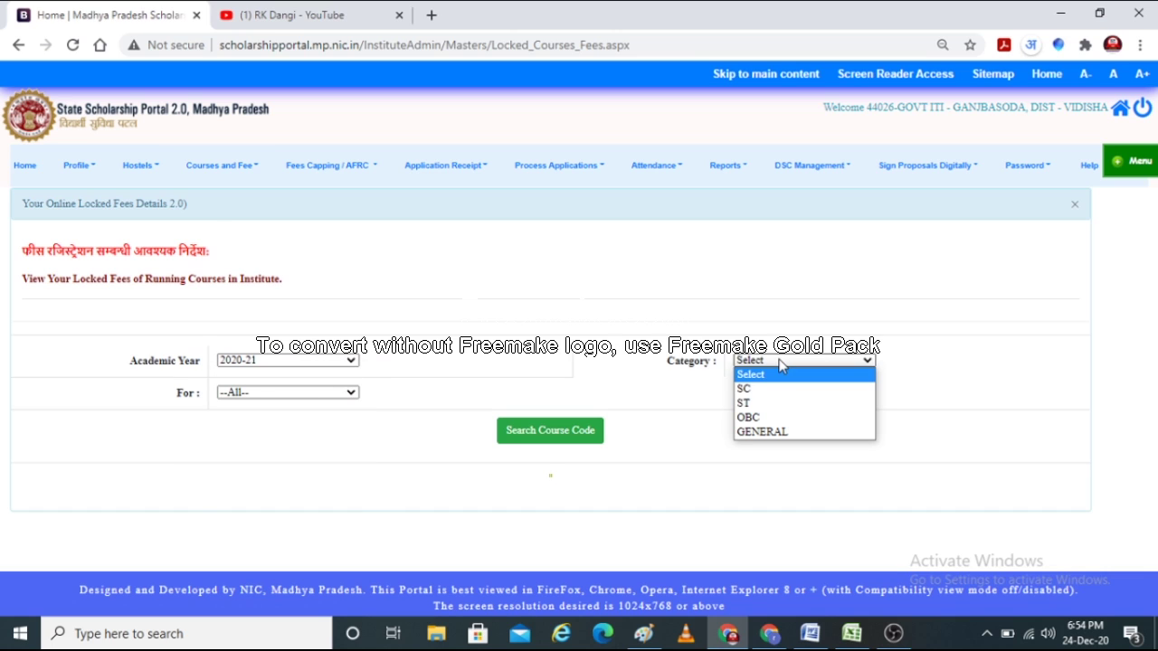
click(748, 391)
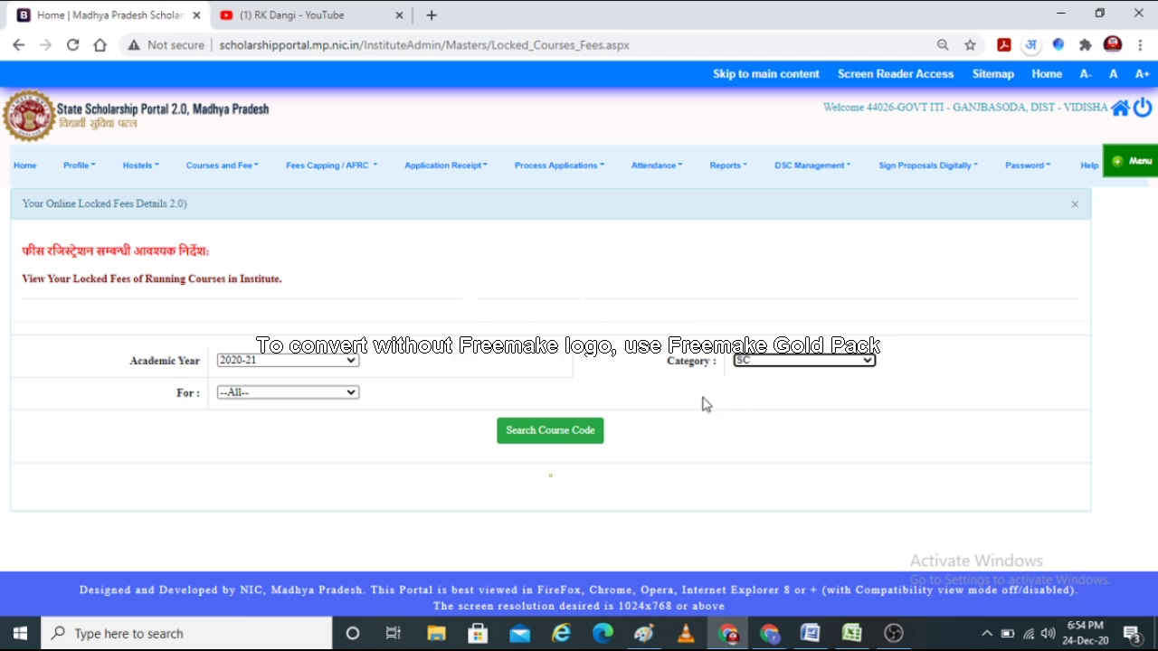
click(532, 432)
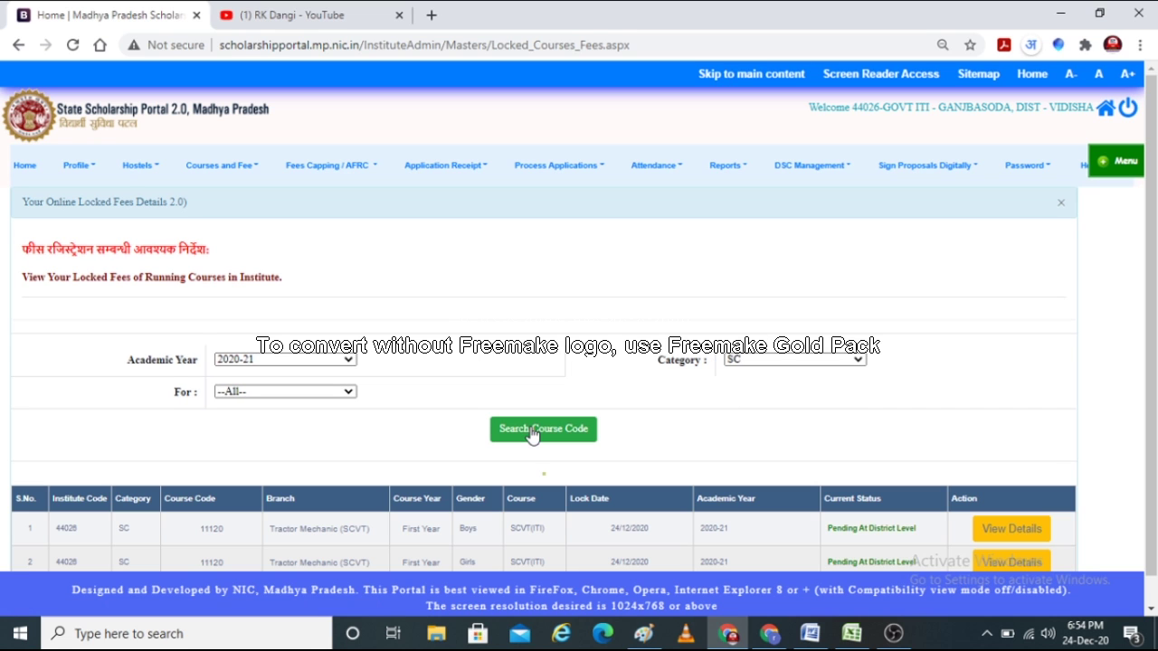
scroll(1153, 375, down, 1)
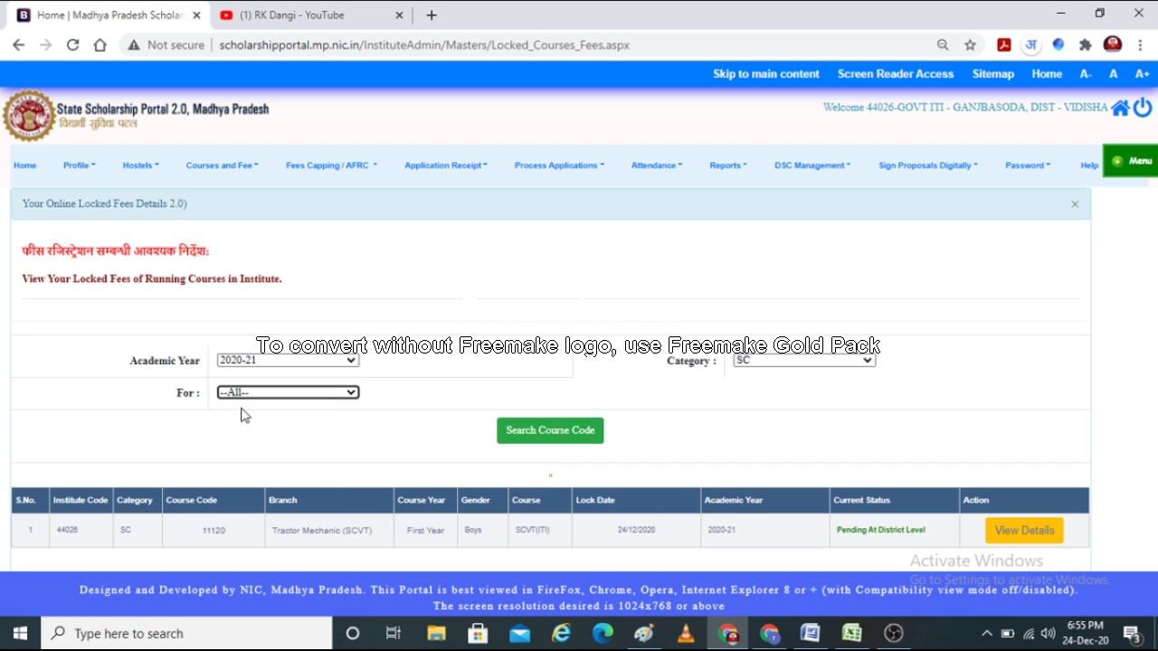
Search the 2020-21 SC locked fees with the For filter at All and check their current status
click(559, 433)
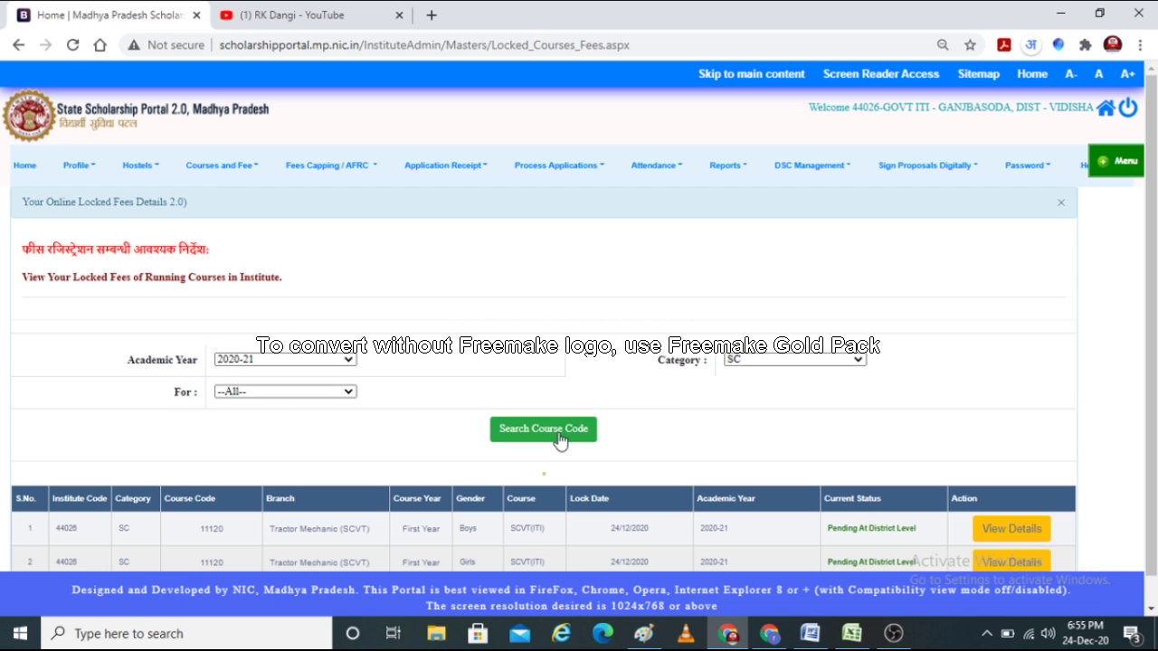
scroll(1143, 398, down, 1)
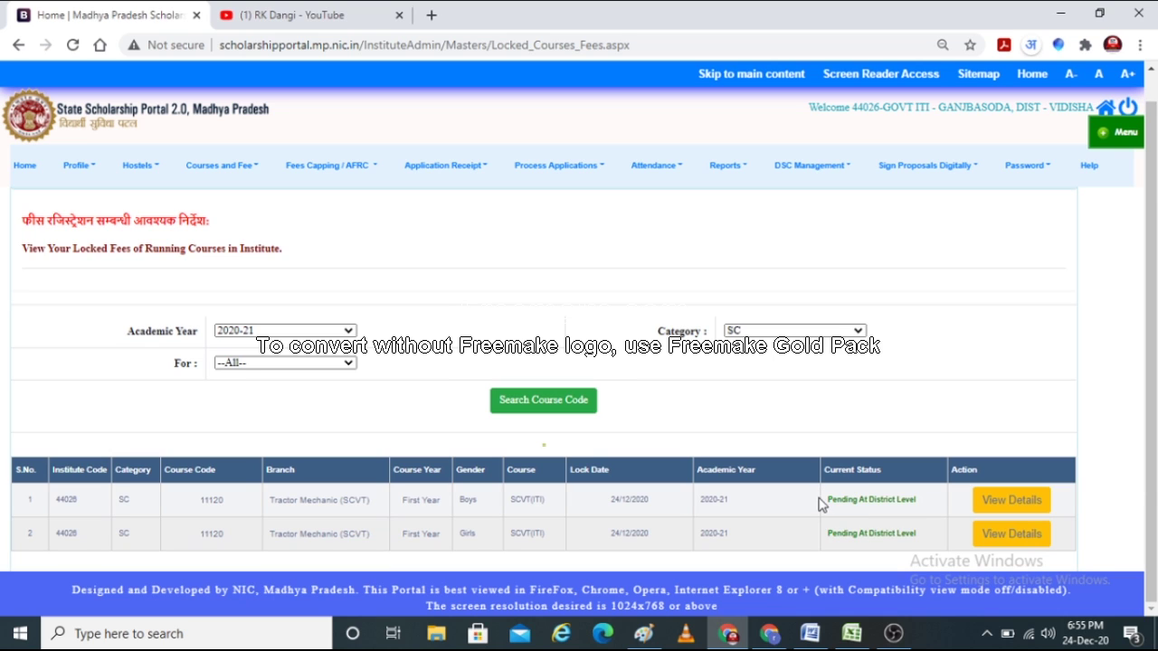
drag(826, 501, 915, 503)
click(951, 342)
Search the SC category locked fees for academic year 2019-20
click(301, 331)
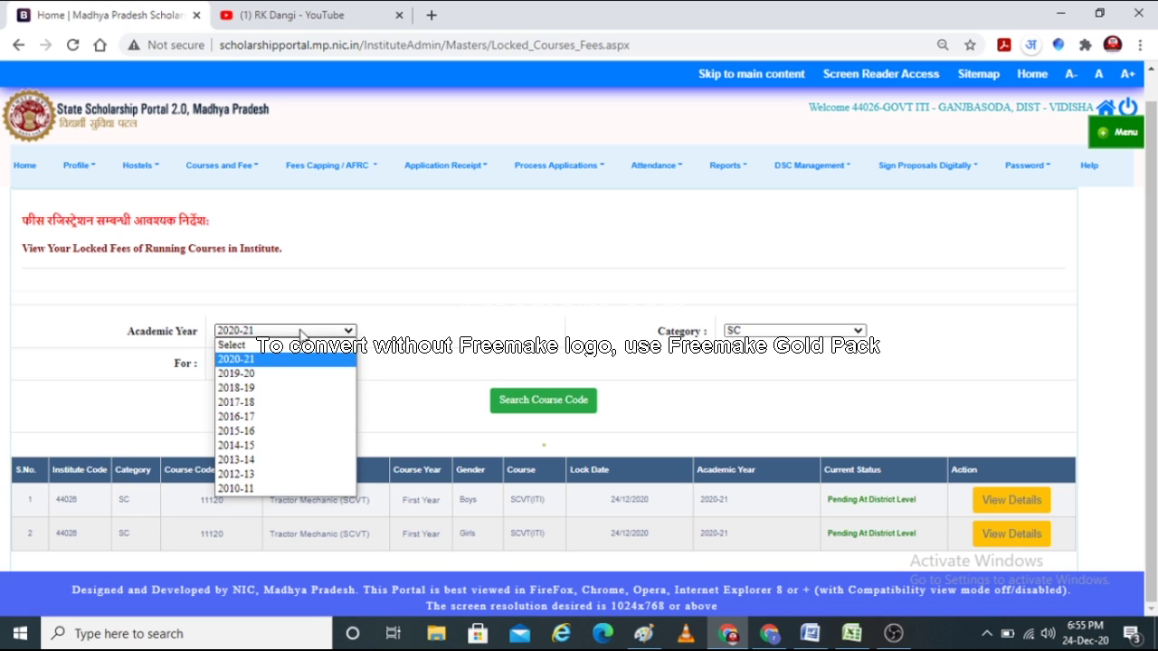
click(266, 374)
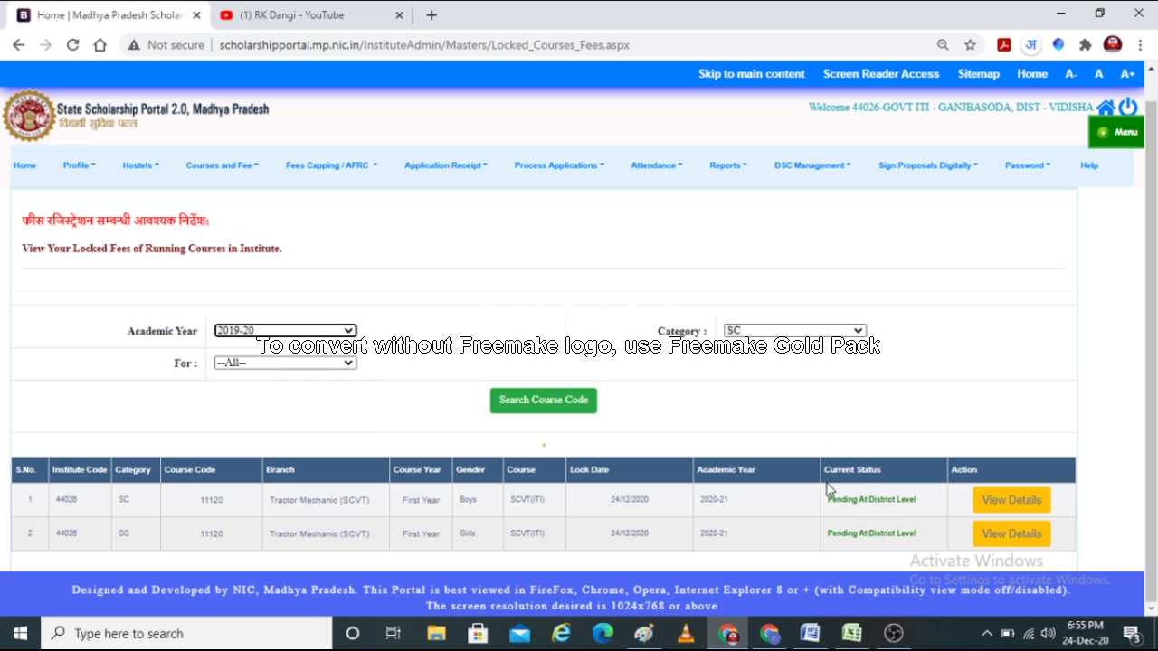
click(554, 402)
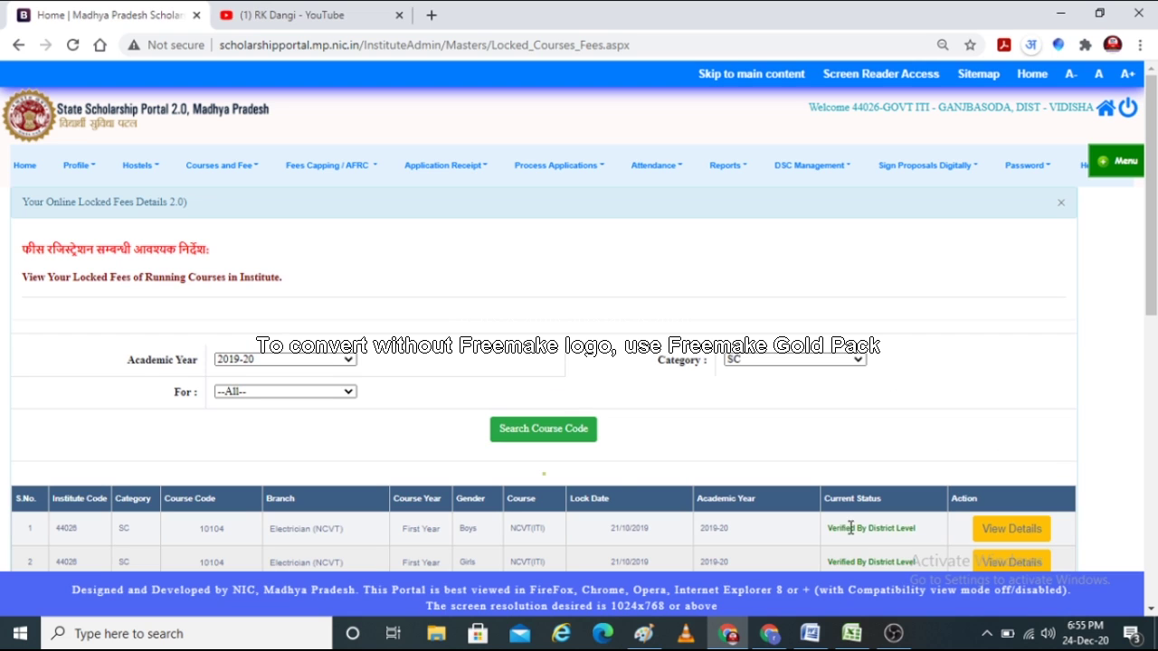
Return the locked fees search to academic year 2020-21 for category SC
click(340, 362)
click(287, 386)
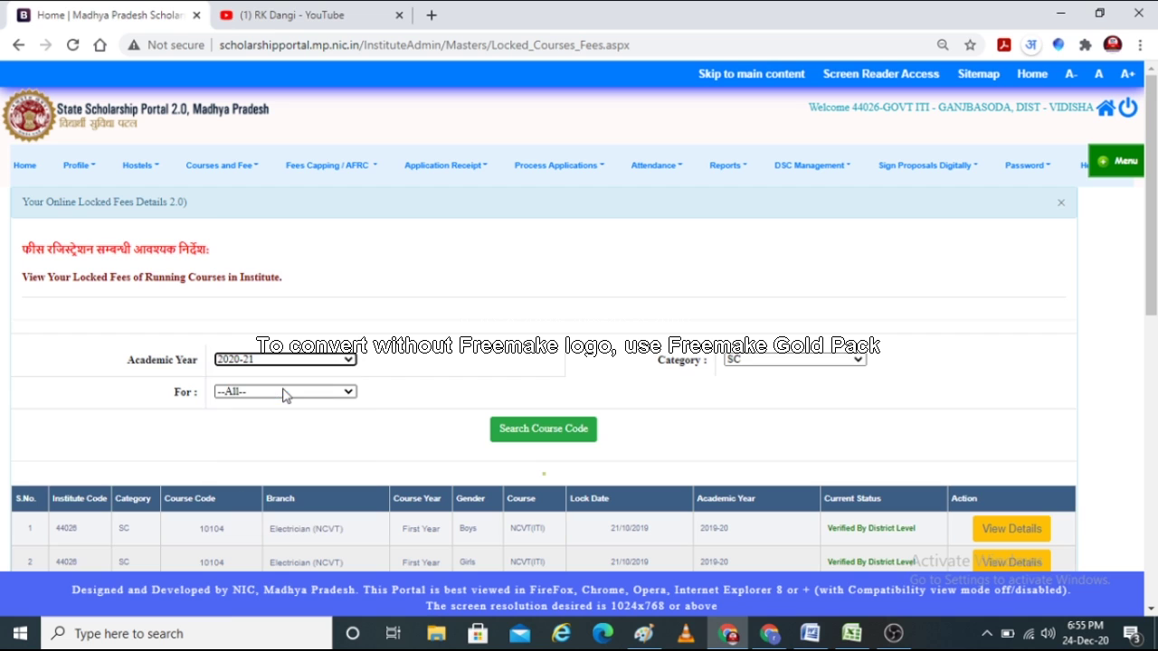
click(496, 434)
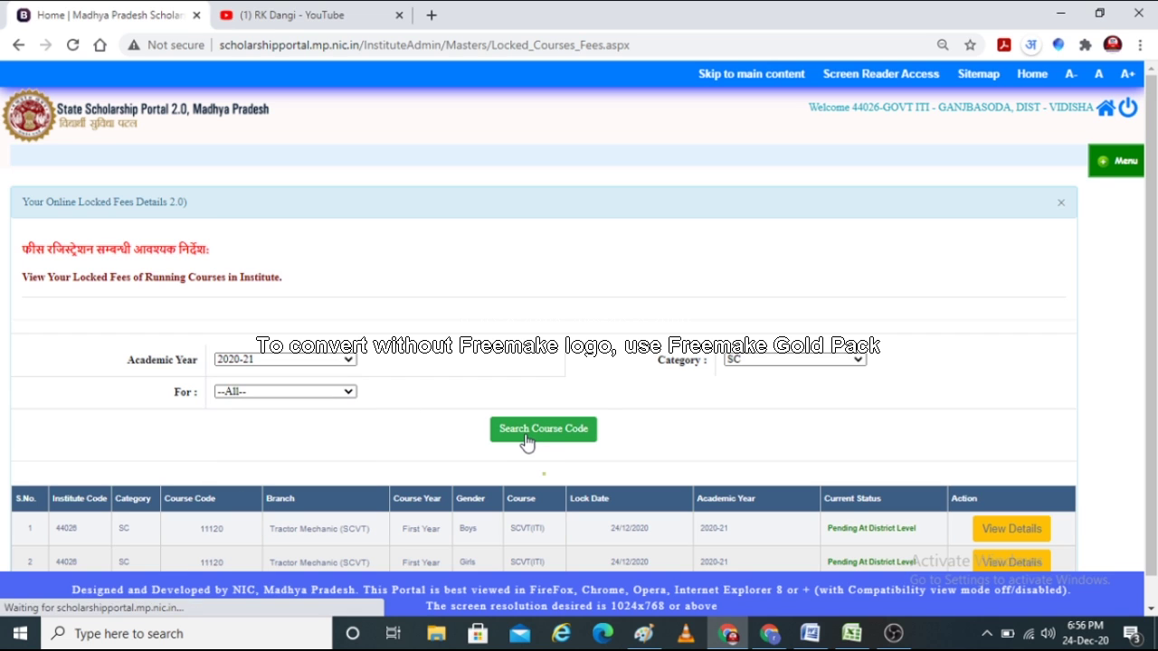
scroll(1153, 491, down, 1)
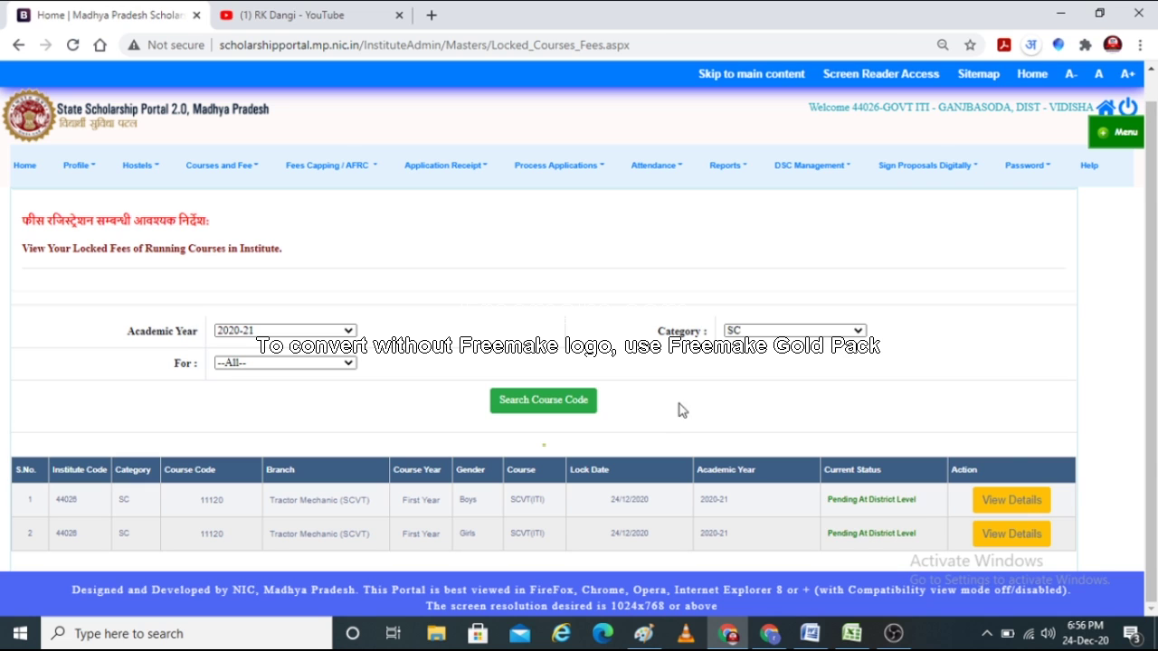
Open the application receipt page and examine its application number, verification code or Aadhaar, and academic year fields
click(242, 165)
click(453, 164)
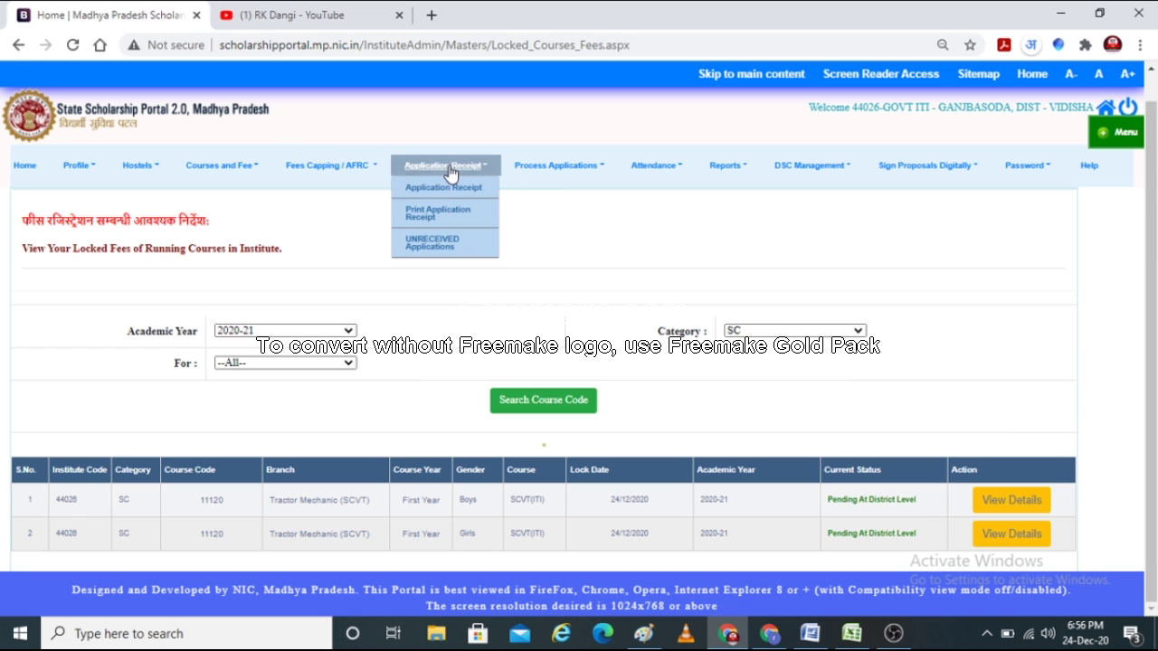
click(434, 189)
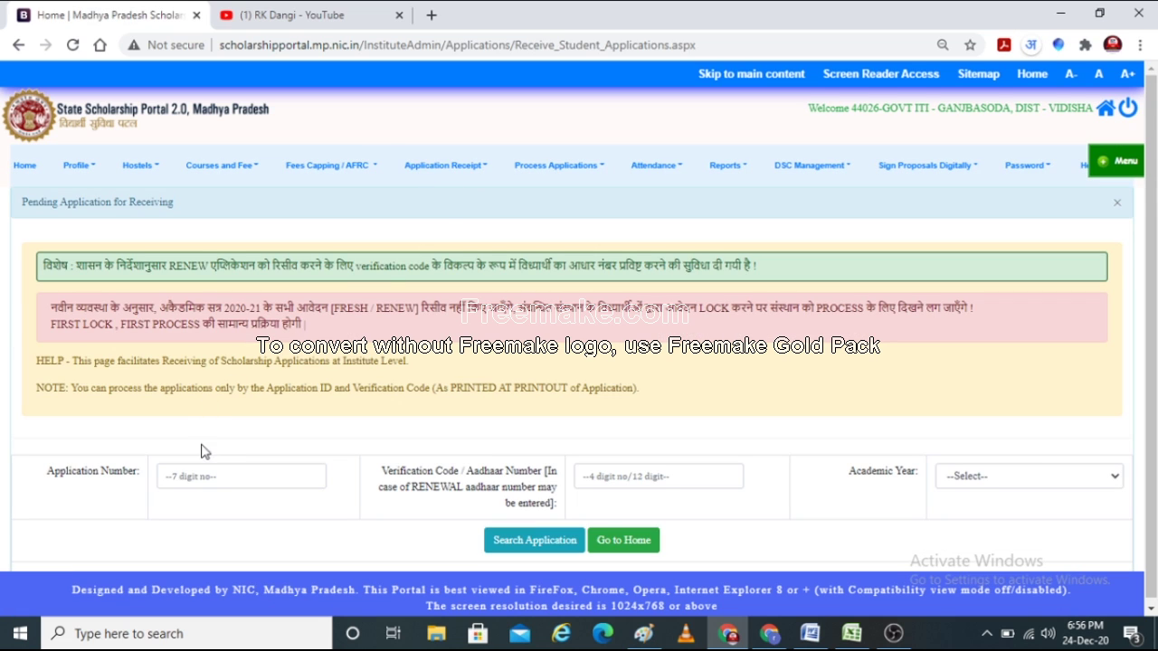
click(181, 474)
click(630, 476)
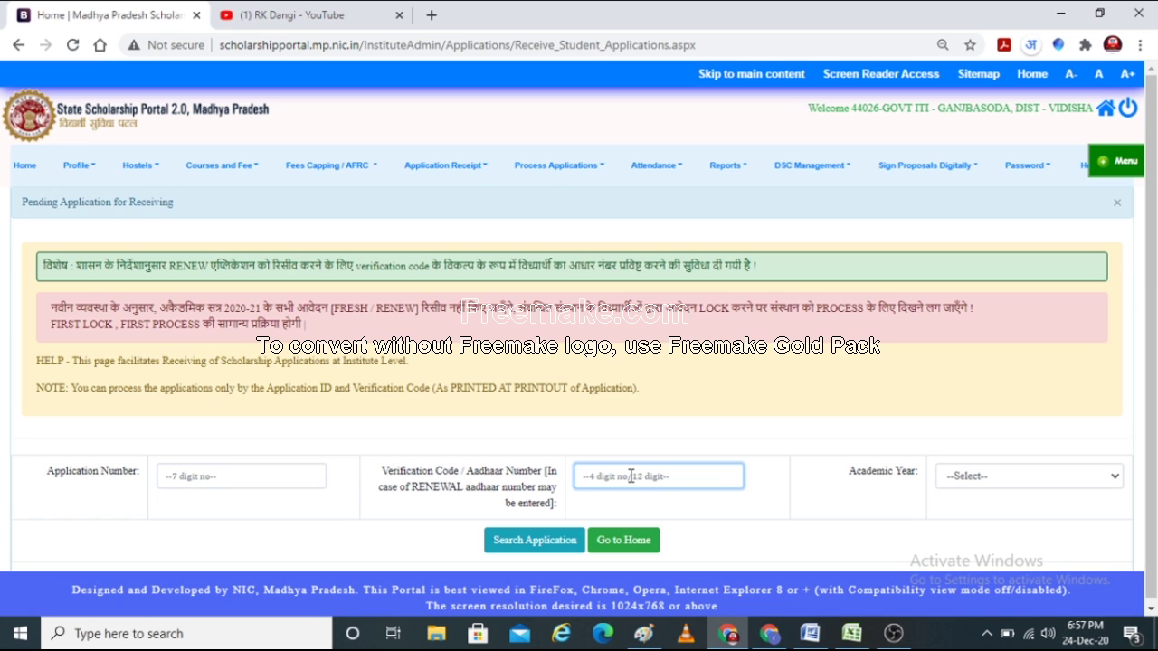
click(1074, 478)
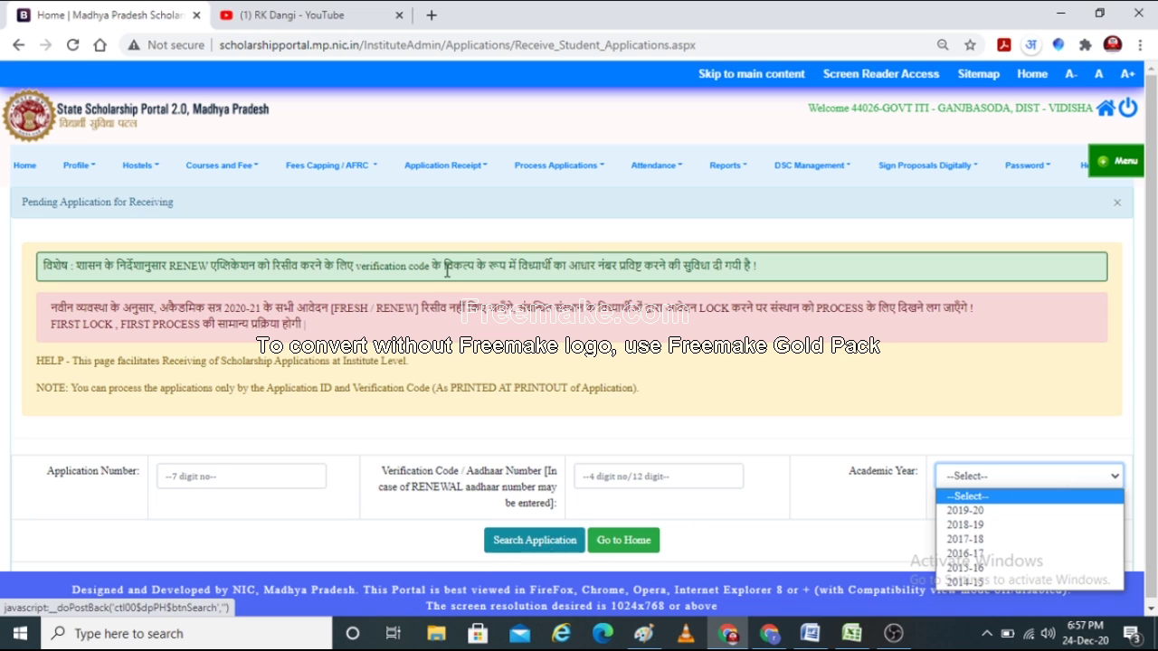
mouse_move(586, 165)
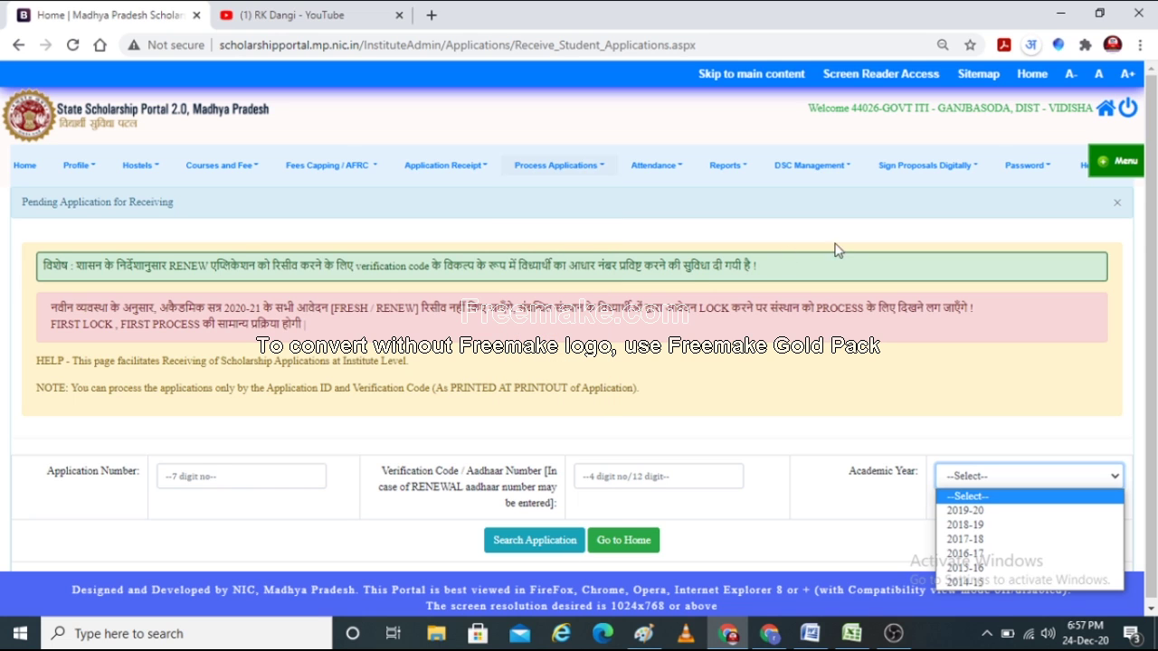
click(798, 214)
mouse_move(659, 172)
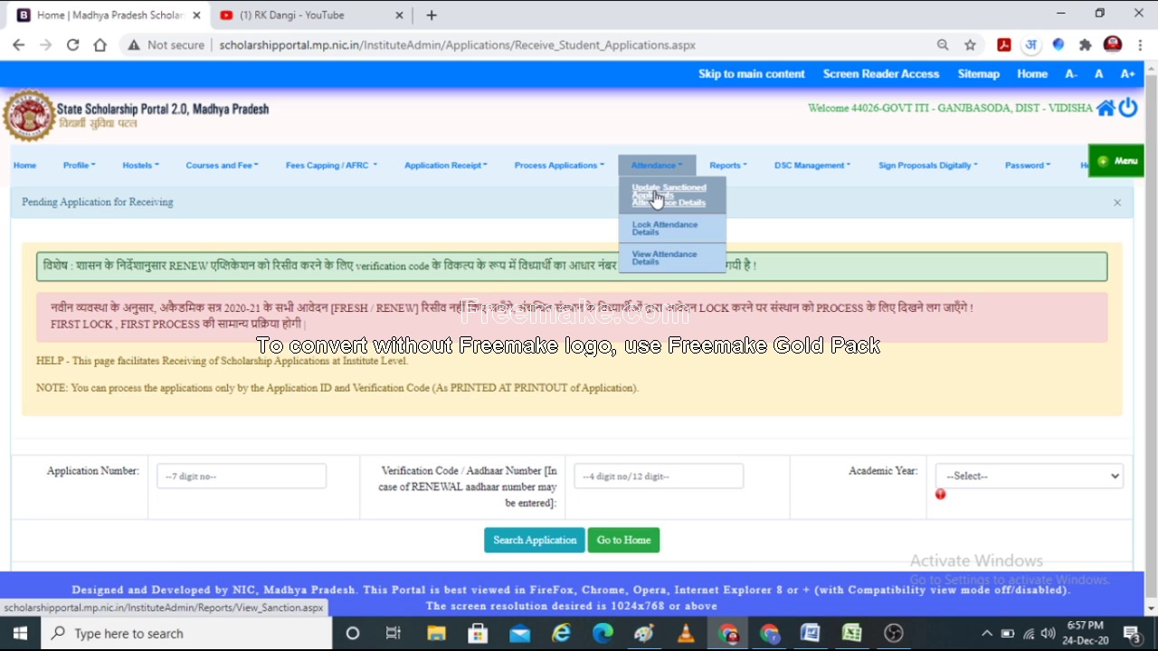
click(222, 165)
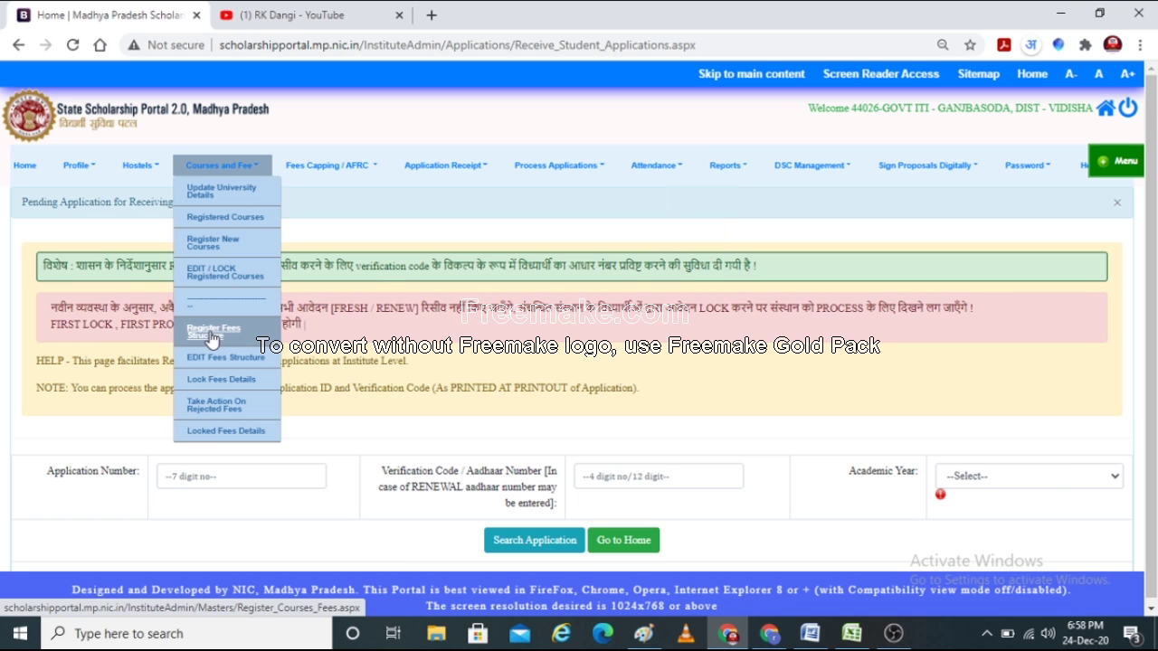